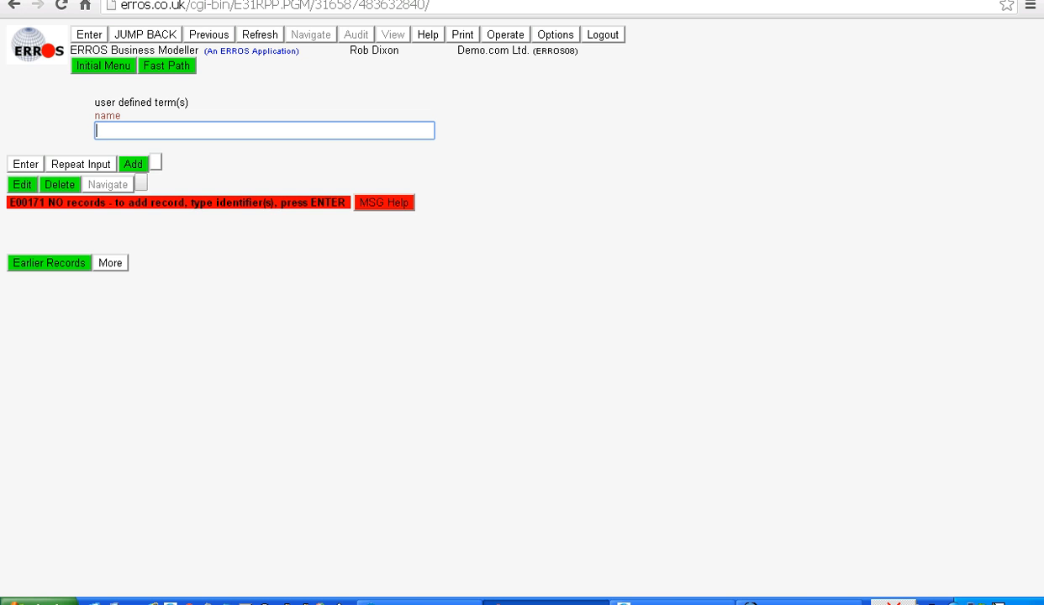
Add a new user-defined term named "bikes currently rented" with no comment
{"action": "type", "text": "bi"}
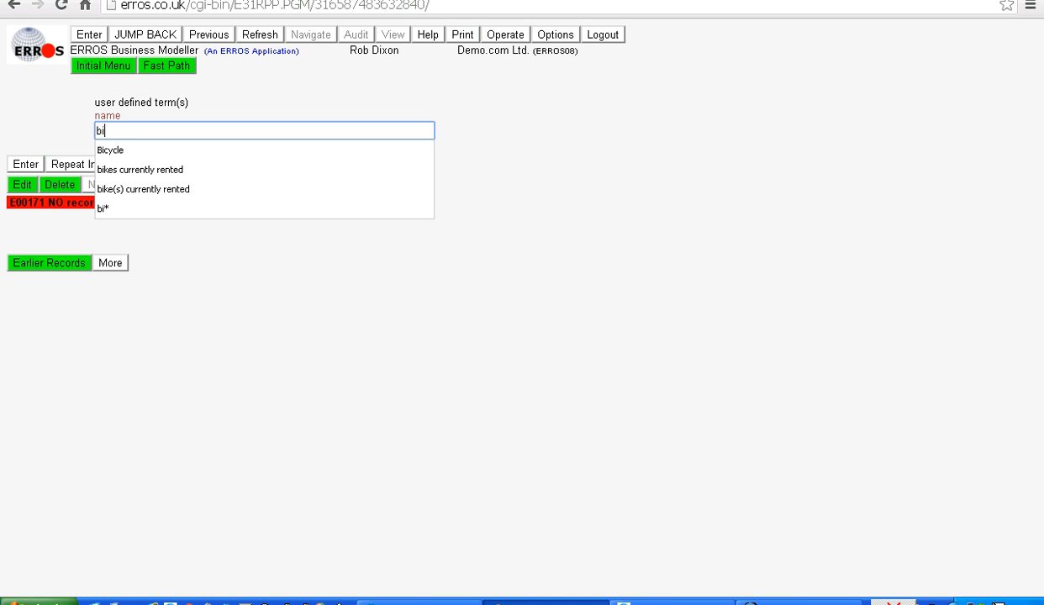
{"action": "type", "text": "kes cu"}
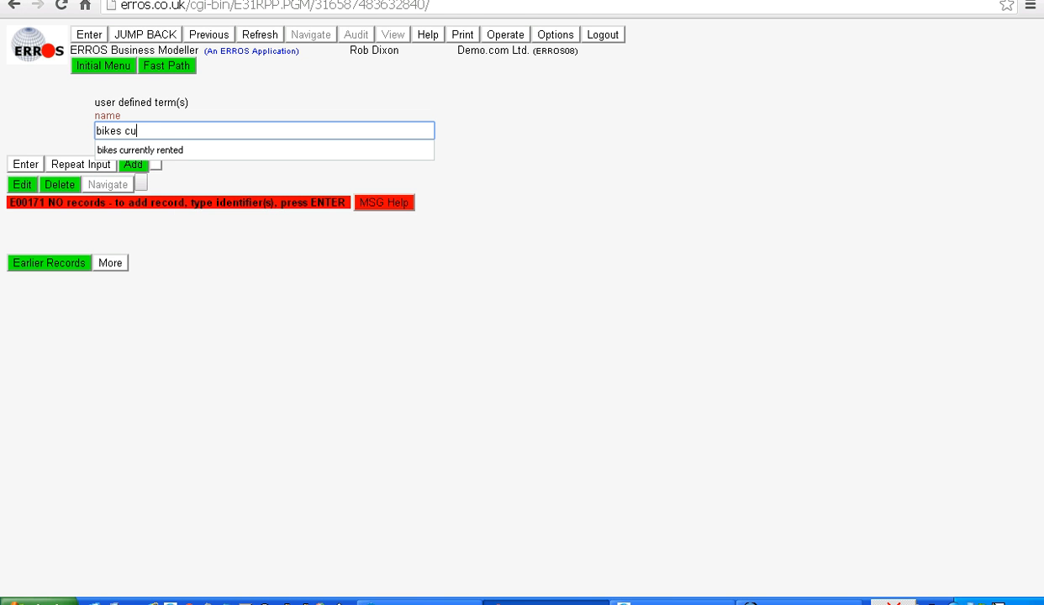
{"action": "type", "text": "rrently rented"}
{"action": "key", "text": "Return"}
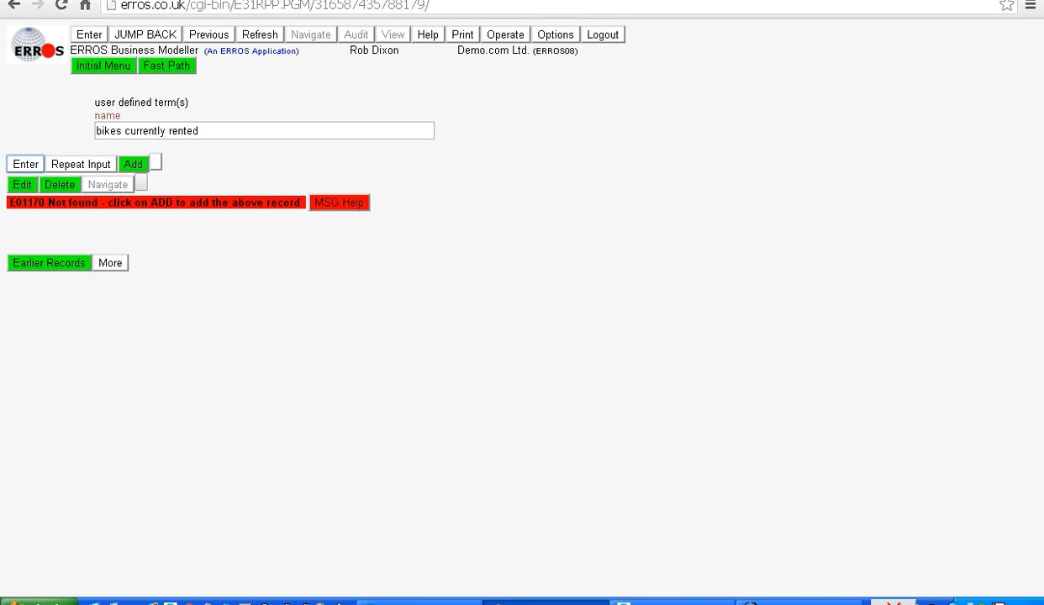
{"action": "left_click", "coordinate": [134, 165]}
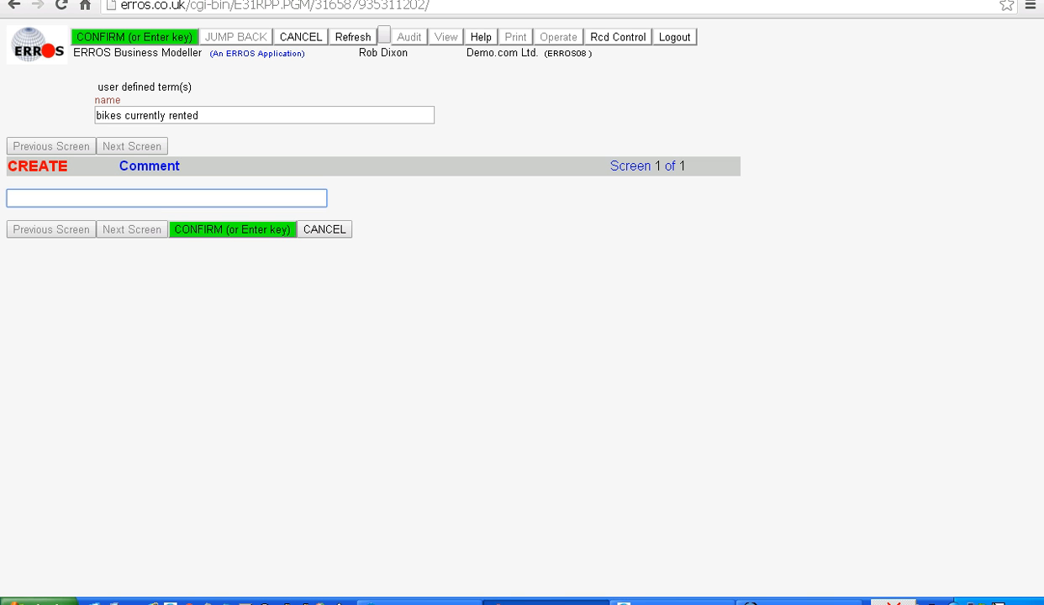
{"action": "key", "text": "Return"}
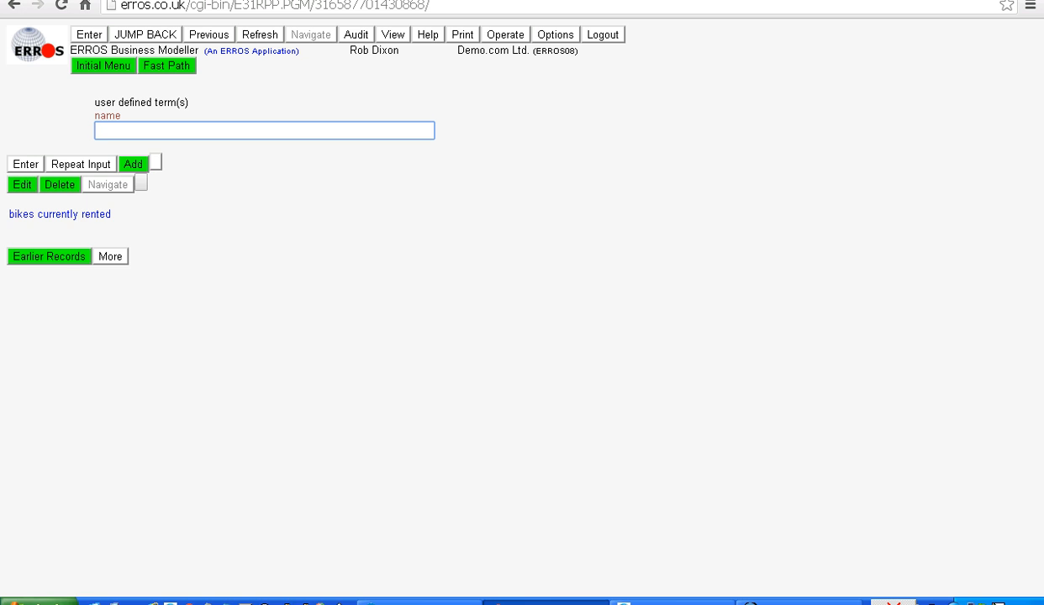
Define "bikes currently rented" as a User attribute, accepting the default relationship settings
{"action": "left_click", "coordinate": [57, 214]}
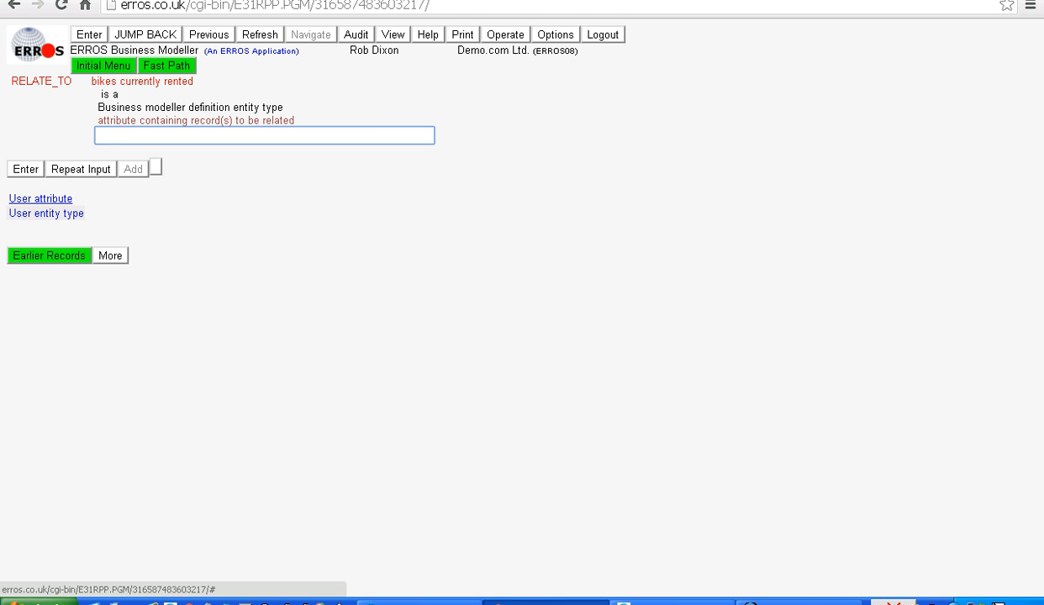
{"action": "left_click", "coordinate": [40, 199]}
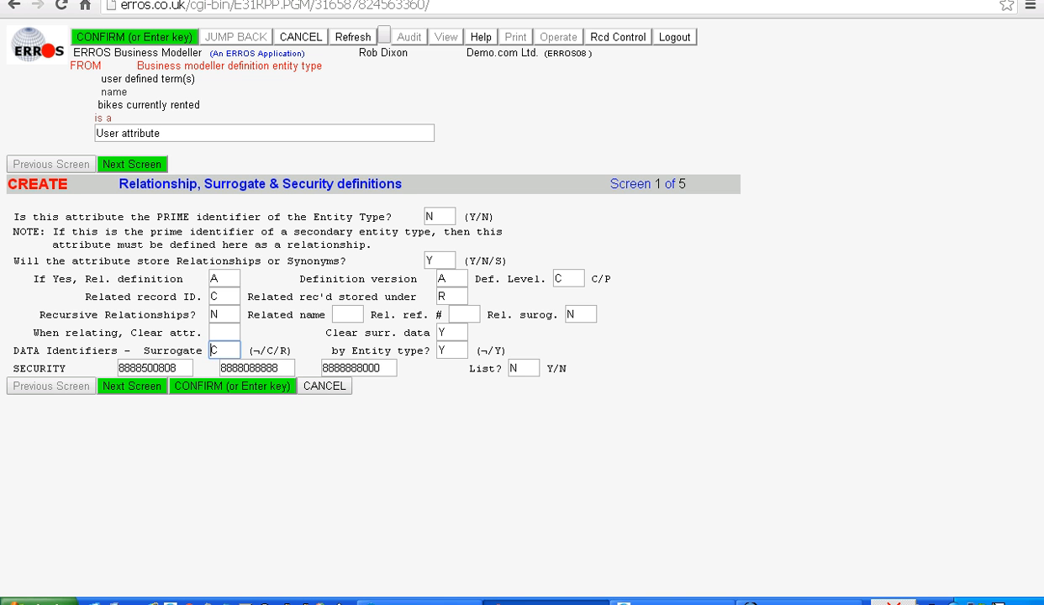
{"action": "key", "text": "Return"}
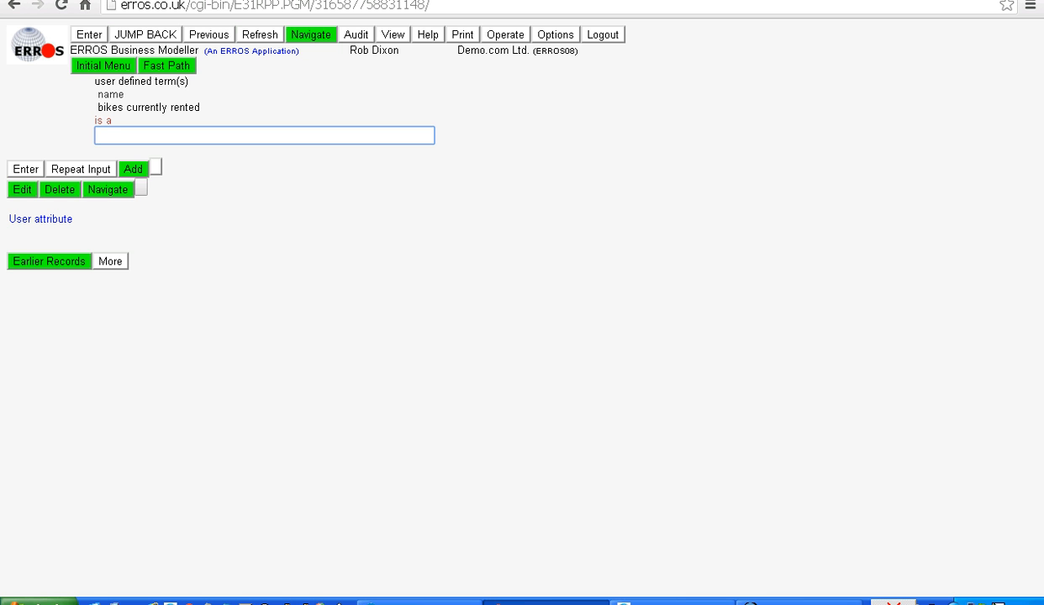
Relate the attribute "bikes currently rented" to the entity type "contacts" as the user-defined entity type of which it is an attribute
{"action": "key", "text": "Return"}
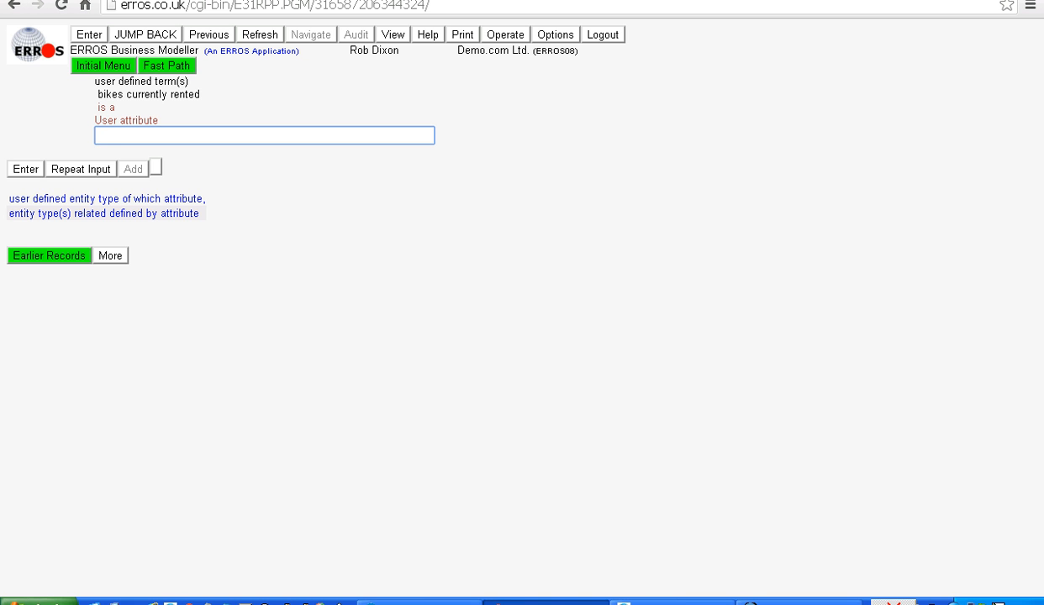
{"action": "key", "text": "Return"}
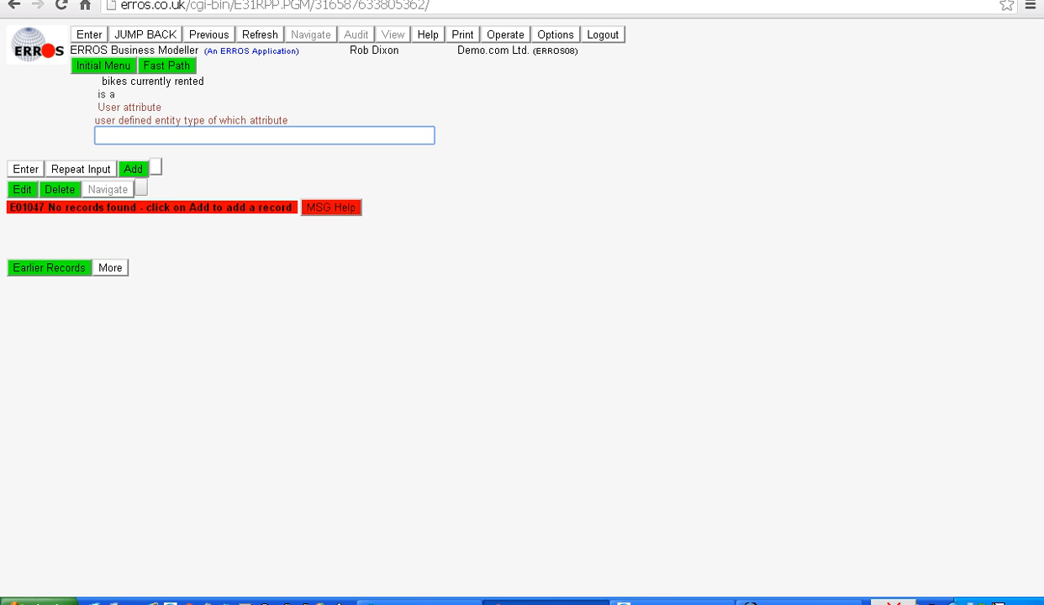
{"action": "left_click", "coordinate": [133, 170]}
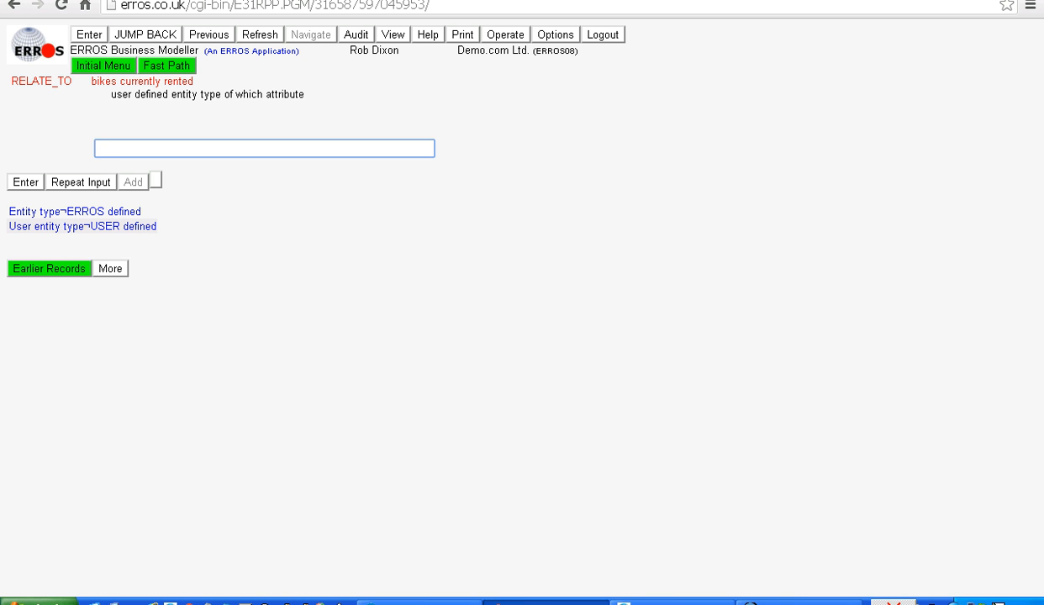
{"action": "left_click", "coordinate": [73, 211]}
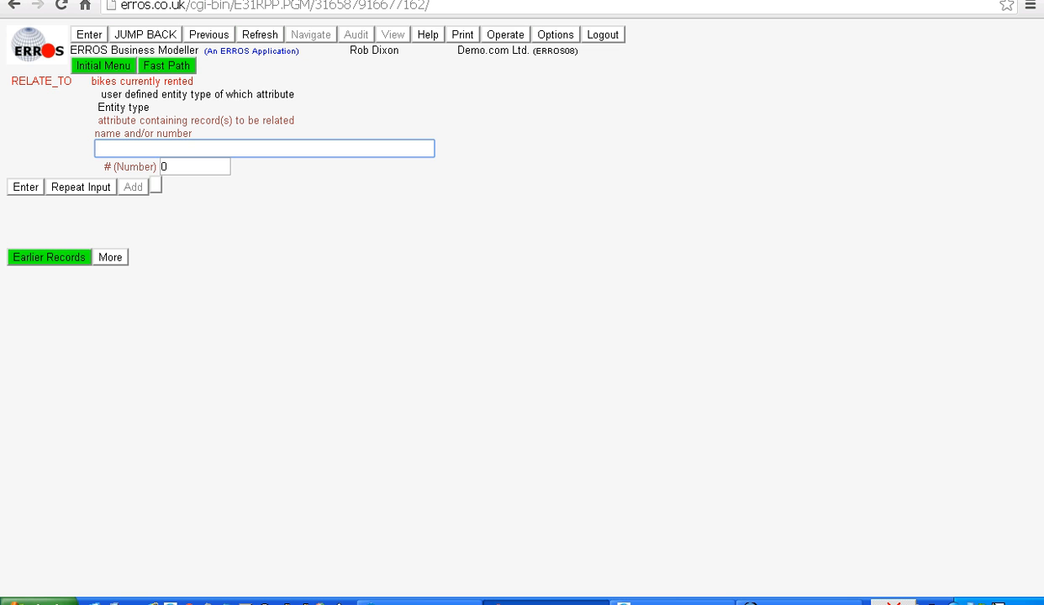
{"action": "key", "text": "Return"}
{"action": "type", "text": "con"}
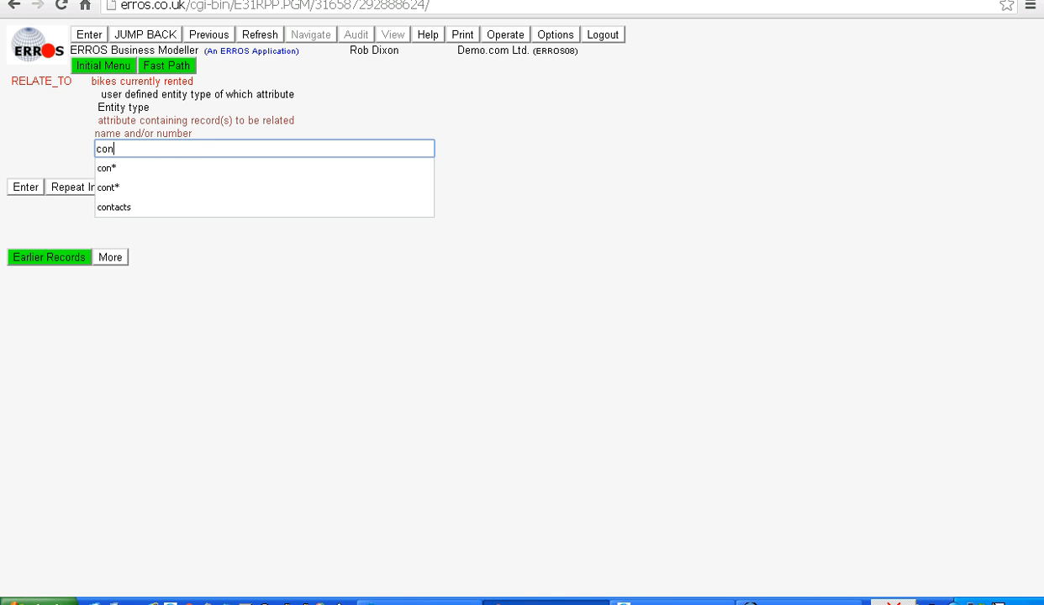
{"action": "type", "text": "tacts"}
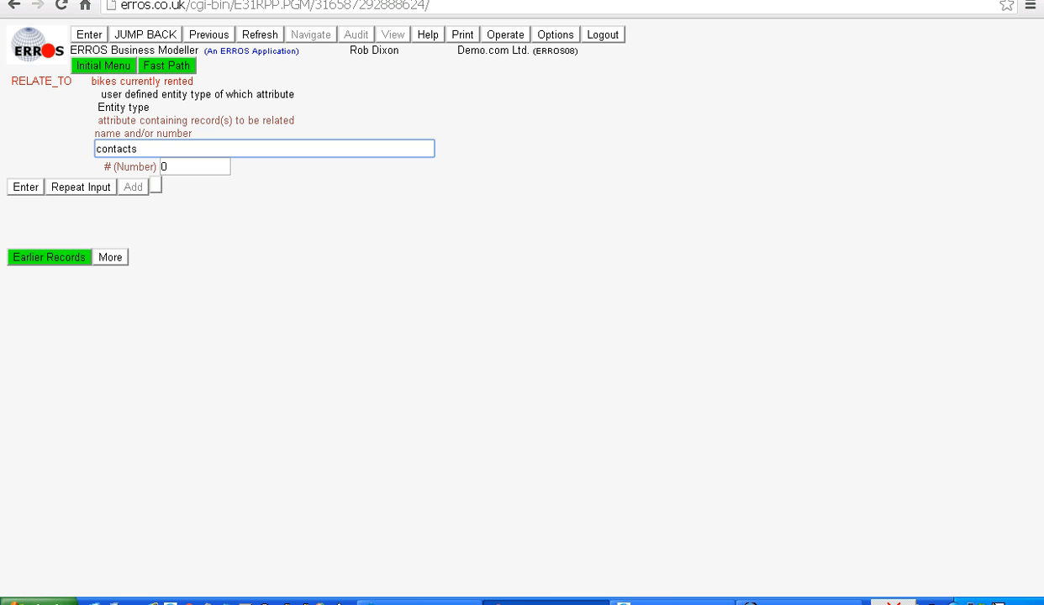
{"action": "key", "text": "Return"}
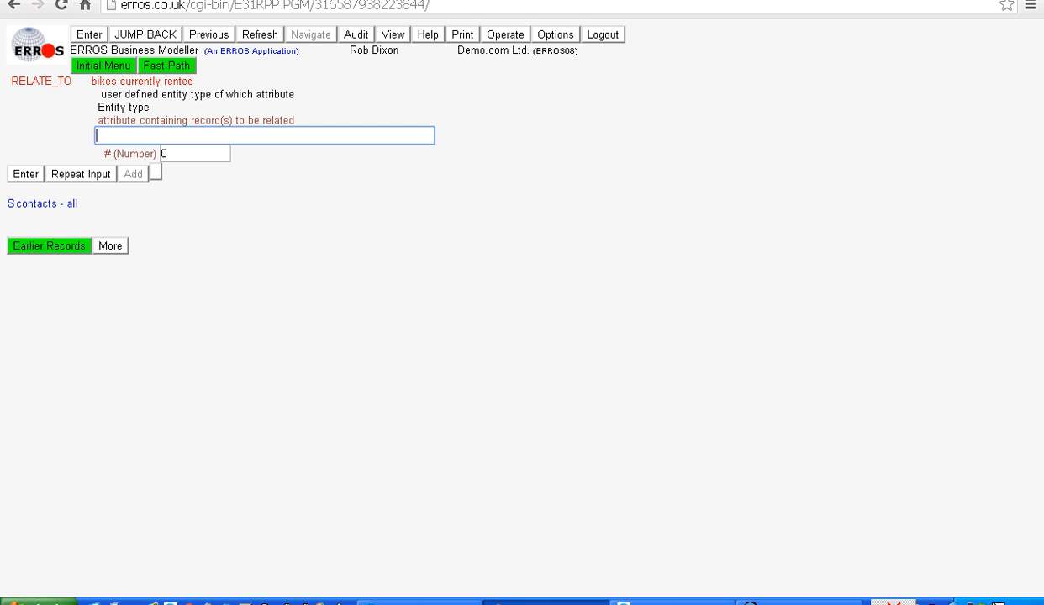
{"action": "key", "text": "Return"}
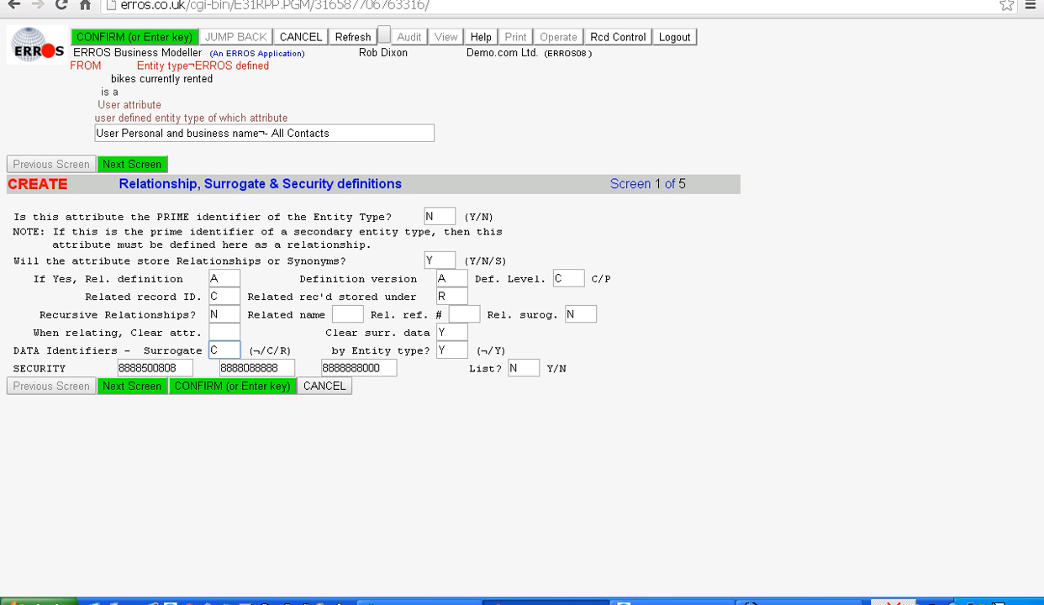
{"action": "key", "text": "Return"}
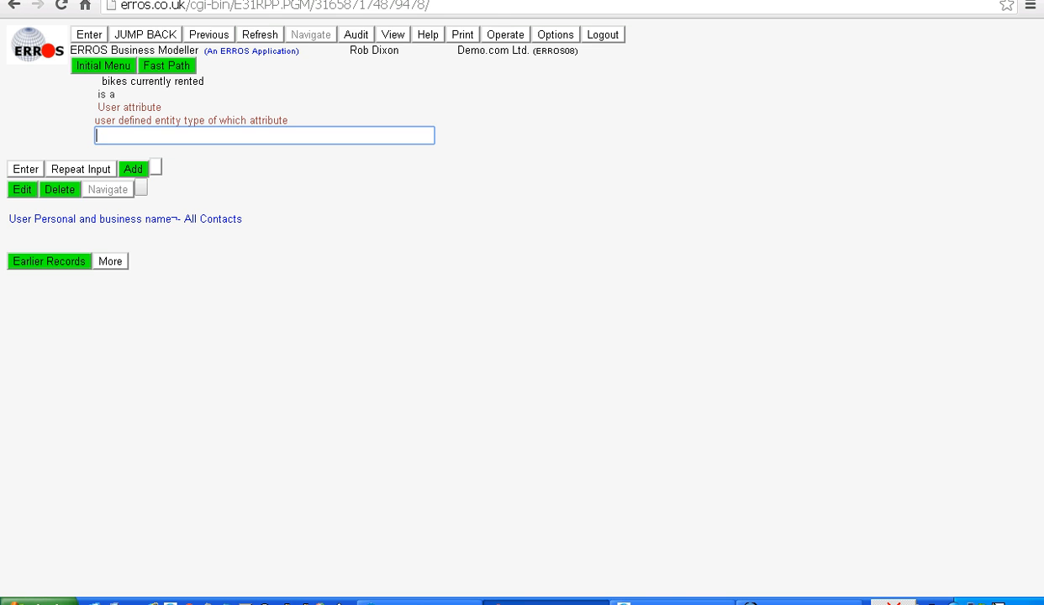
Override the web page display options to set the default font size to 4
{"action": "key", "text": "Return"}
{"action": "left_click", "coordinate": [556, 34]}
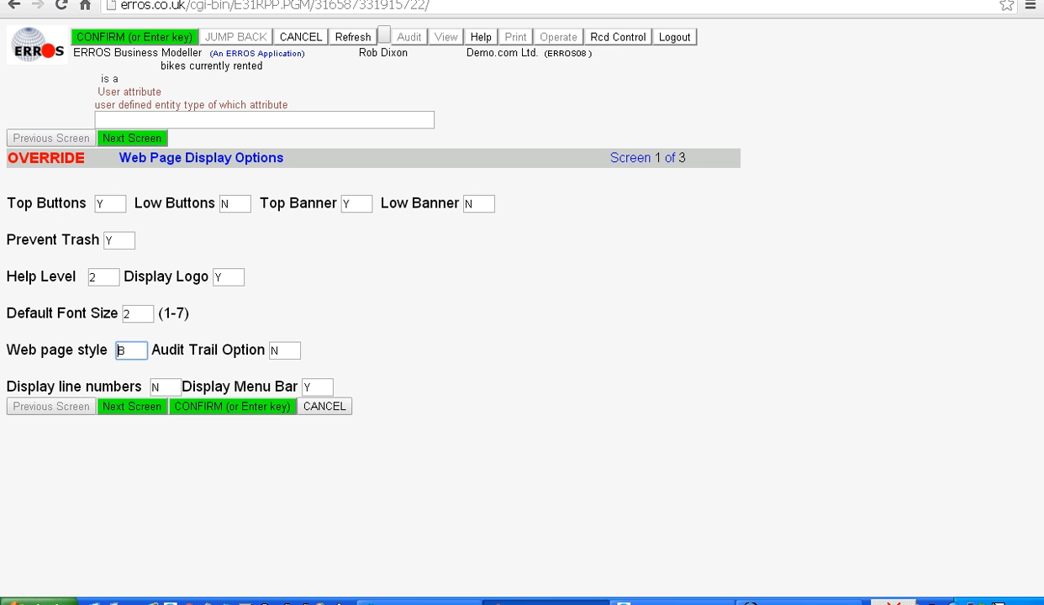
{"action": "key", "text": "shift+Tab"}
{"action": "type", "text": "4"}
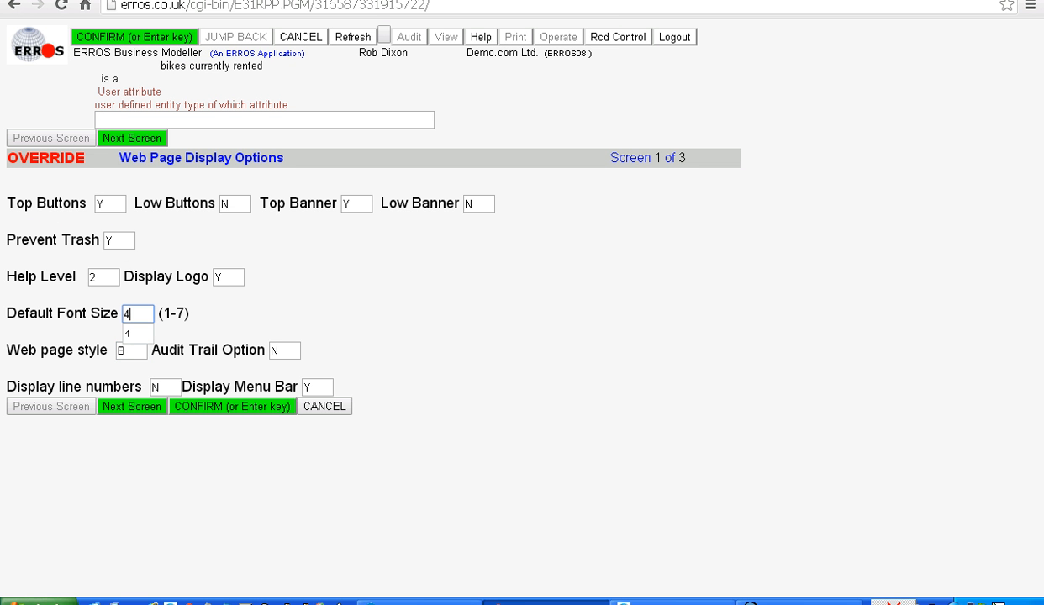
{"action": "key", "text": "Return"}
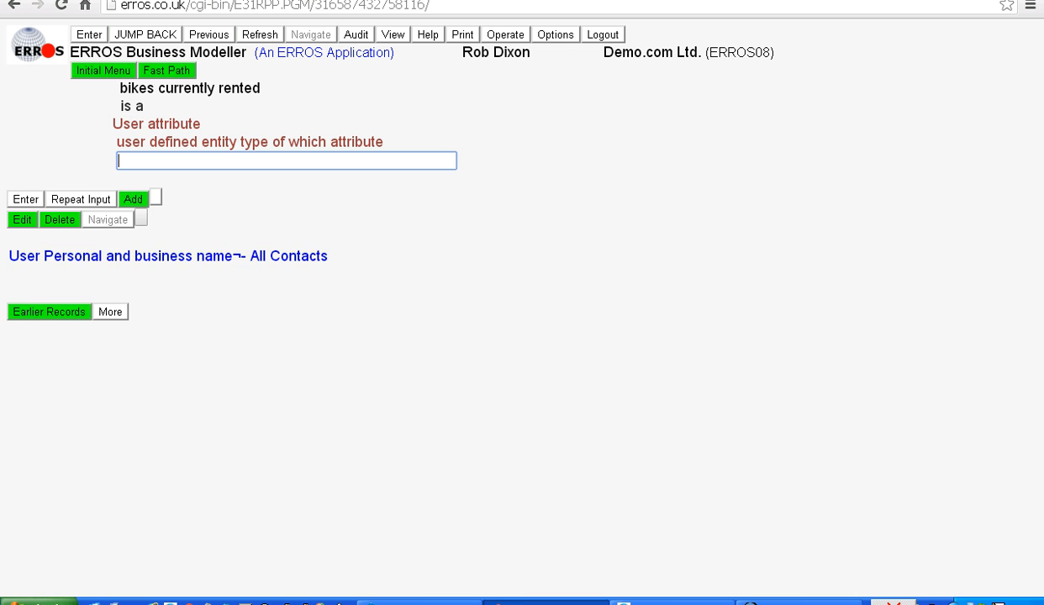
Apply the Browser defaults 1 operating option
{"action": "left_click", "coordinate": [505, 34]}
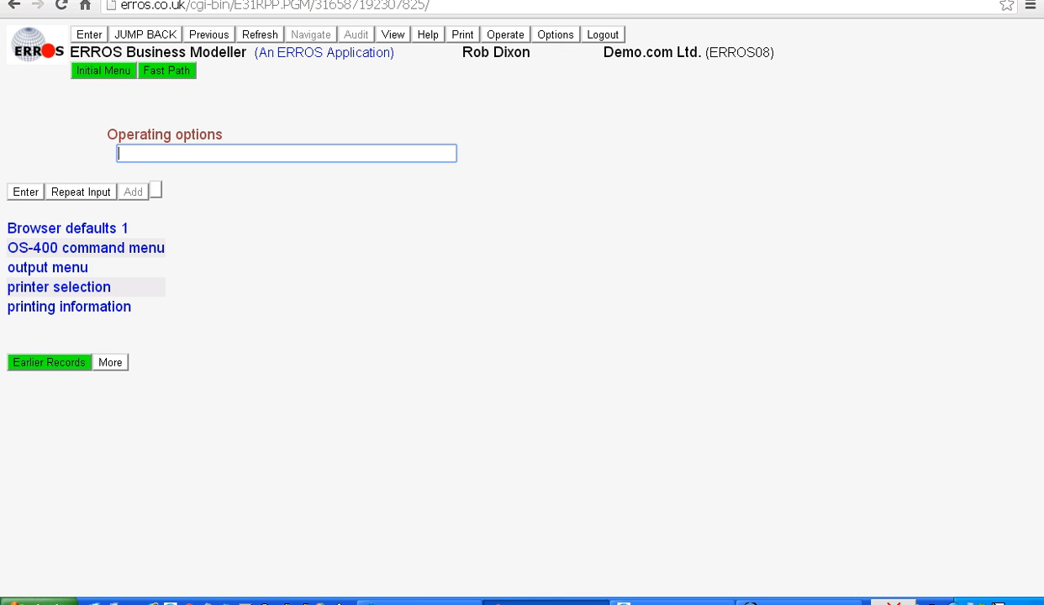
{"action": "left_click", "coordinate": [69, 228]}
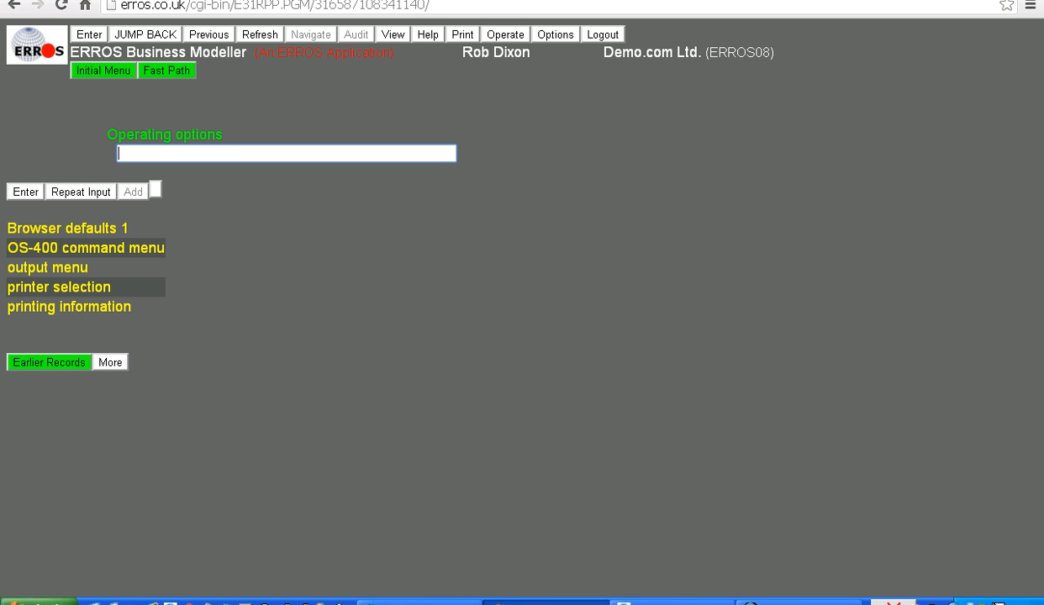
{"action": "type", "text": "1"}
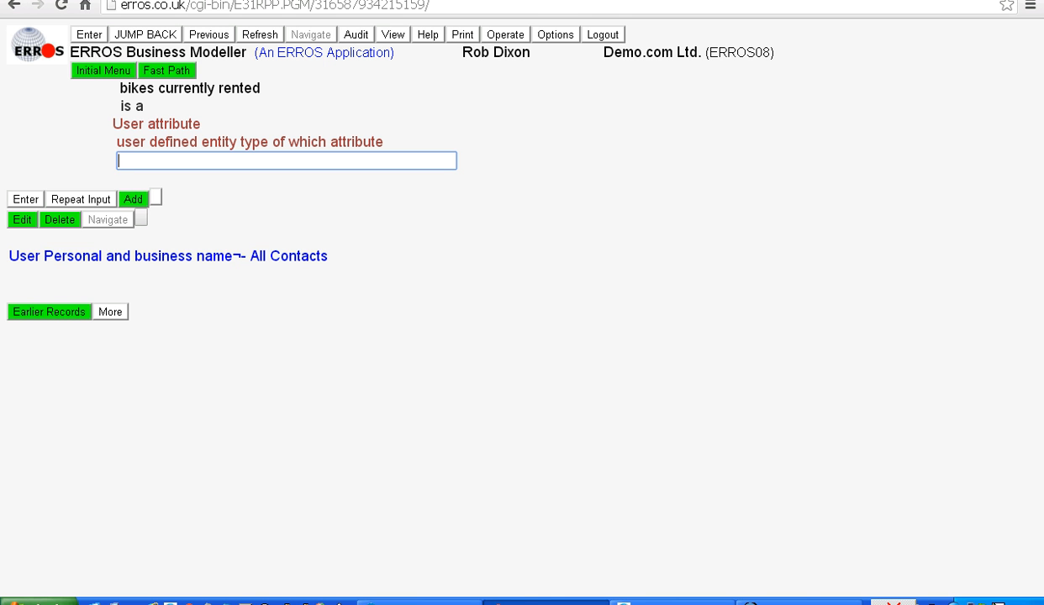
Add a new user-defined term named "bicycle" with no comment
{"action": "key", "text": "Return"}
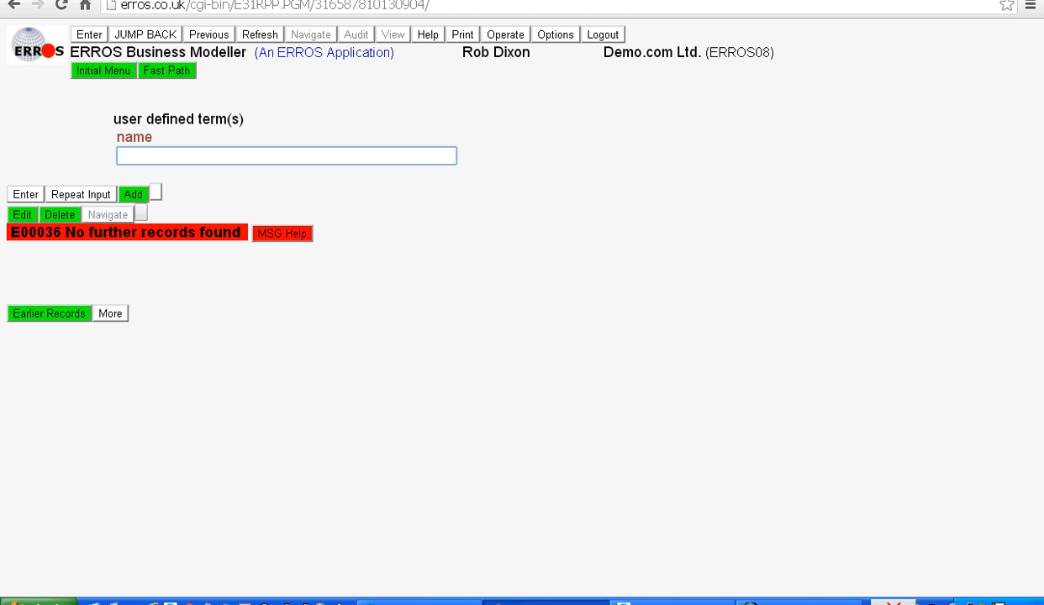
{"action": "type", "text": "bicycle"}
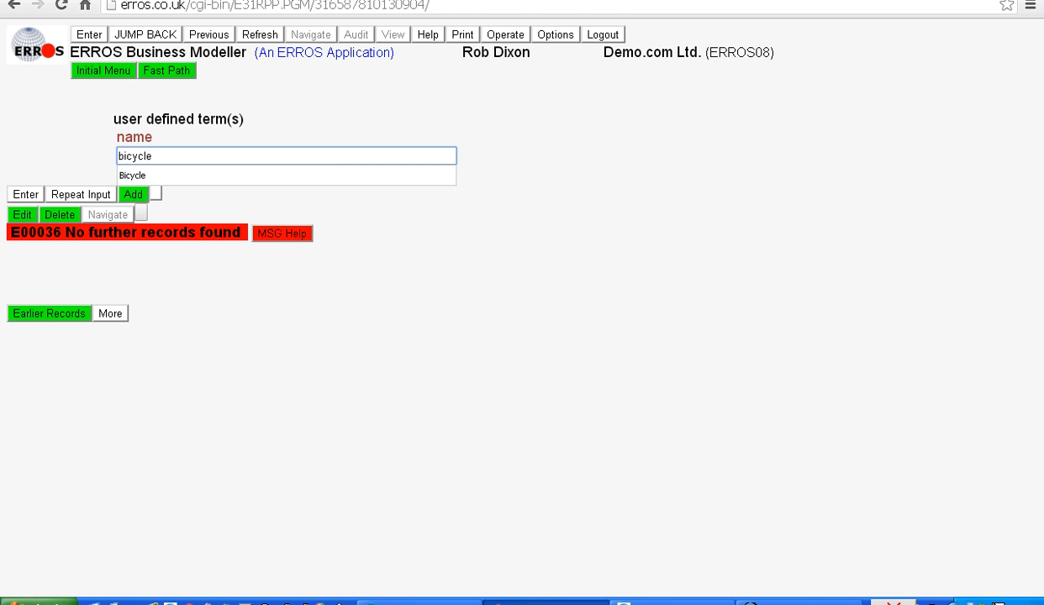
{"action": "key", "text": "Return"}
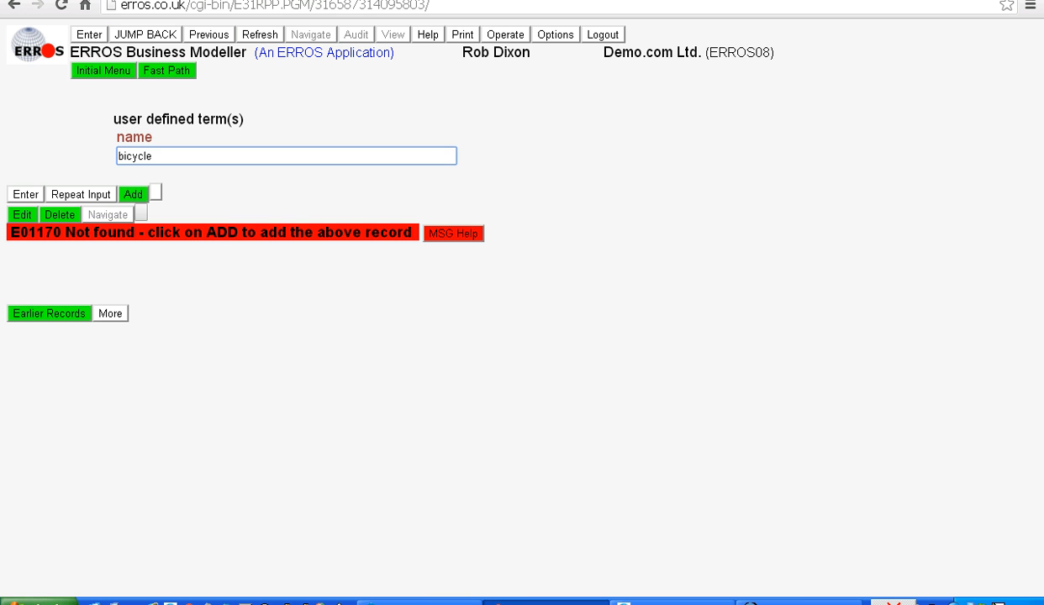
{"action": "left_click", "coordinate": [133, 194]}
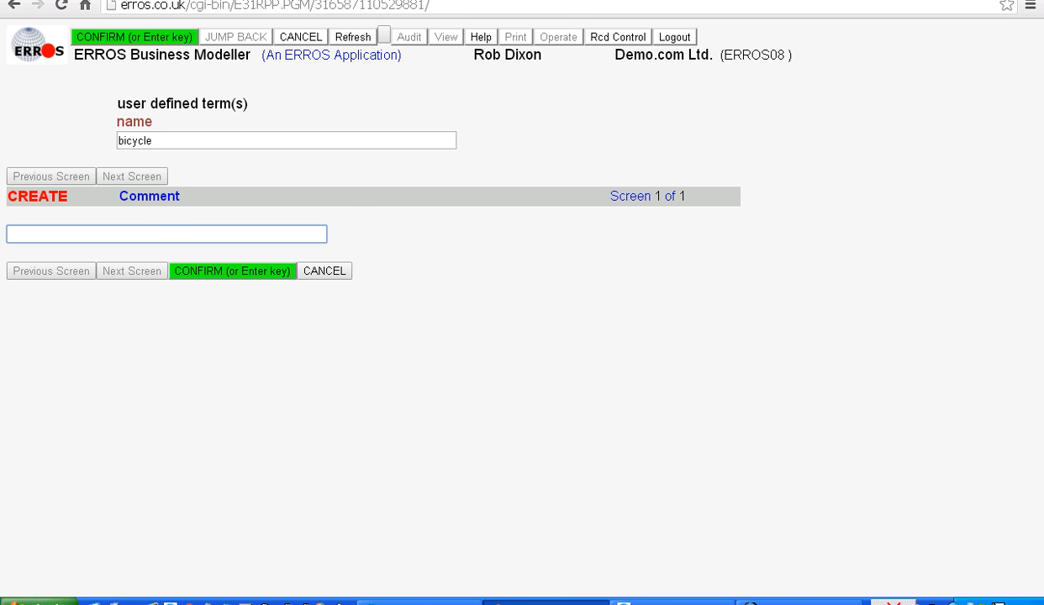
{"action": "key", "text": "Return"}
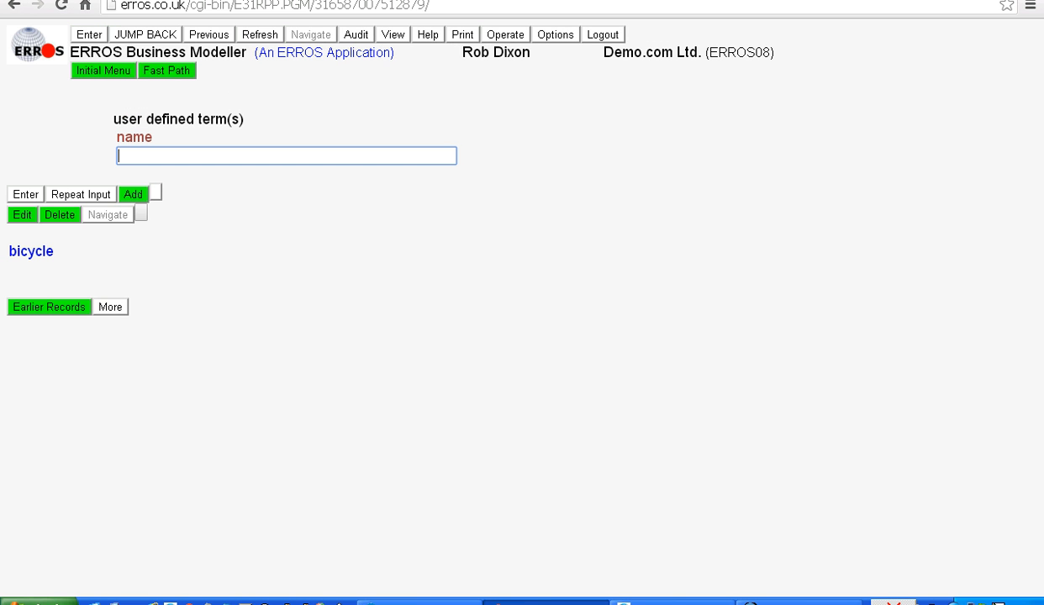
Define "bicycle" as a User entity type
{"action": "left_click", "coordinate": [31, 251]}
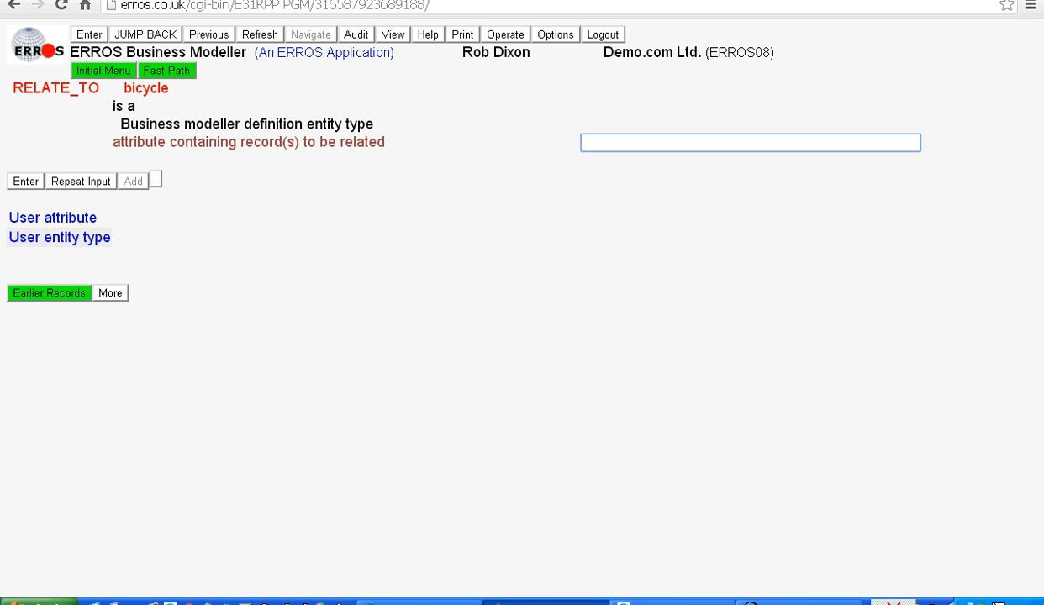
{"action": "left_click", "coordinate": [59, 237]}
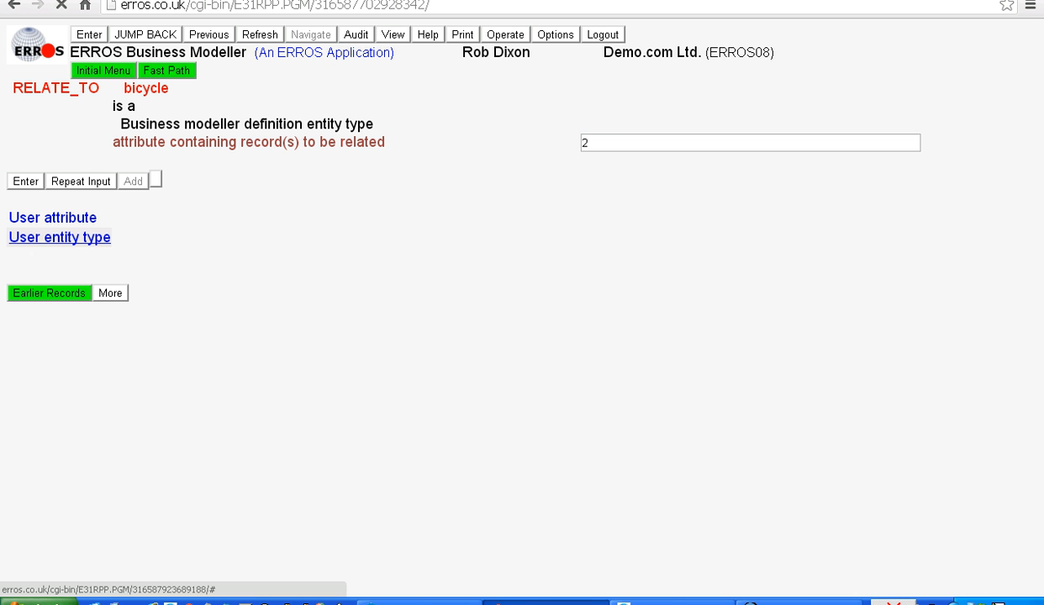
{"action": "key", "text": "Return"}
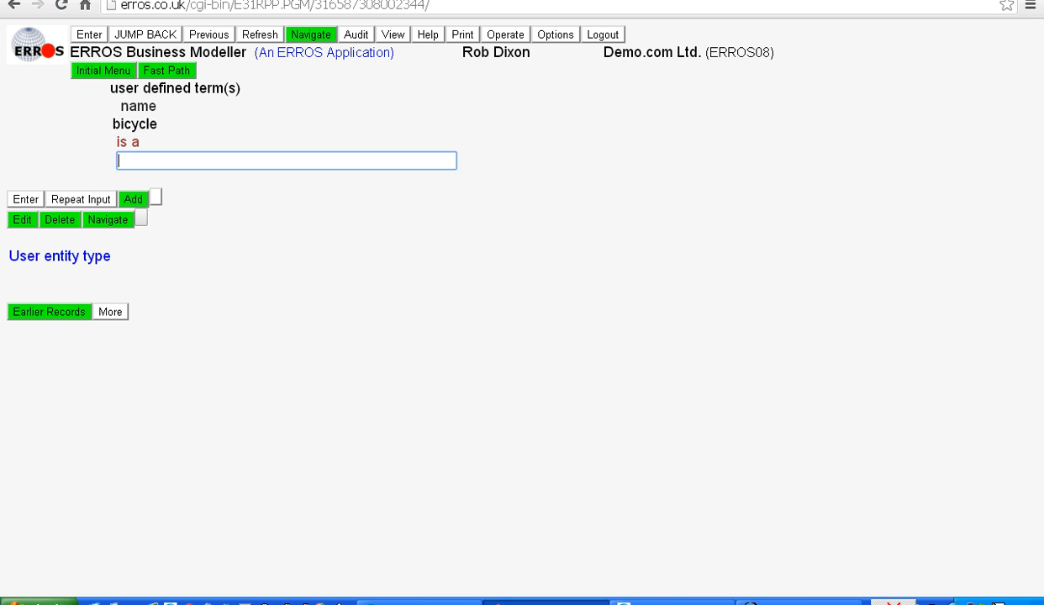
Add the ERROS attribute "name and/or number" as an included attribute of the bicycle entity type, keeping the default relationship settings
{"action": "left_click", "coordinate": [60, 257]}
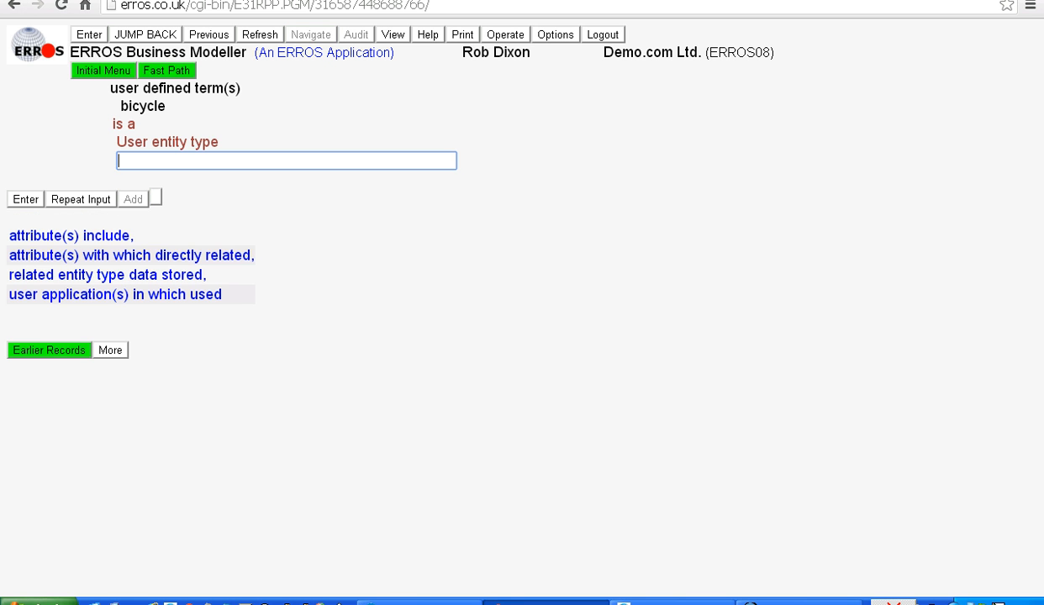
{"action": "left_click", "coordinate": [67, 235]}
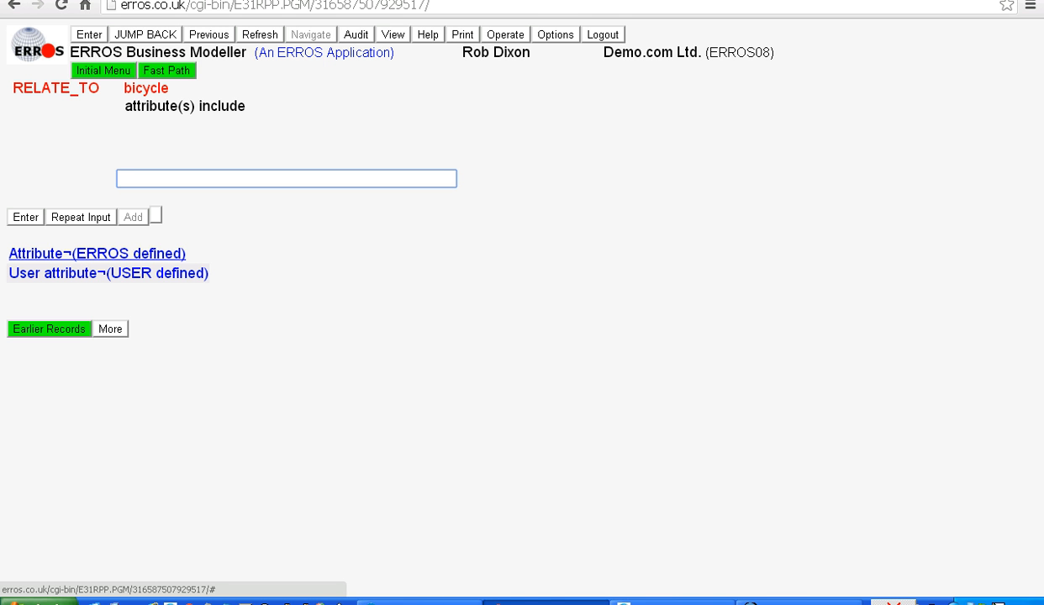
{"action": "left_click", "coordinate": [96, 253]}
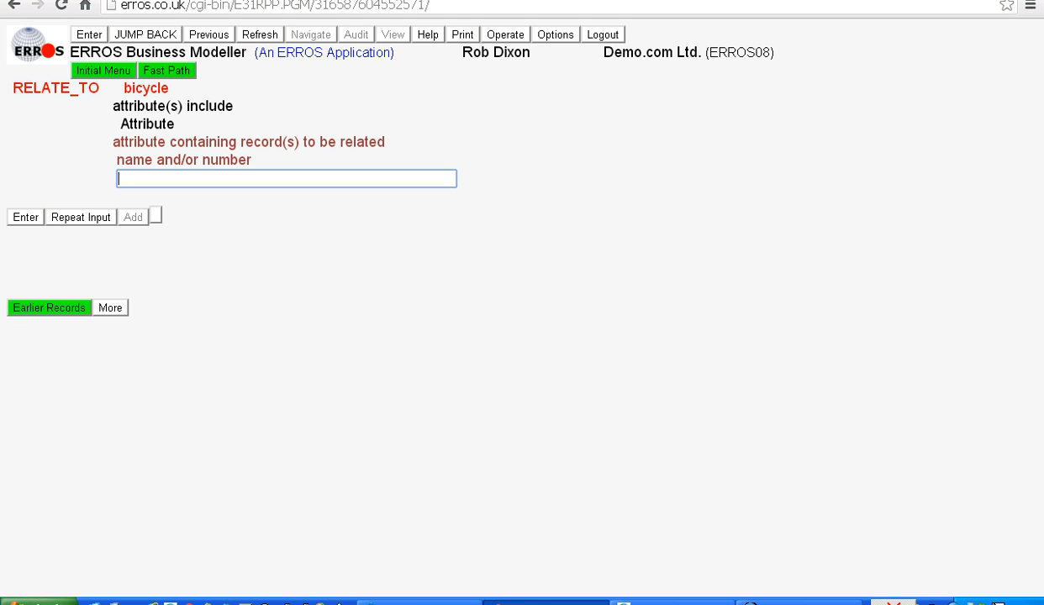
{"action": "type", "text": "name"}
{"action": "key", "text": "Return"}
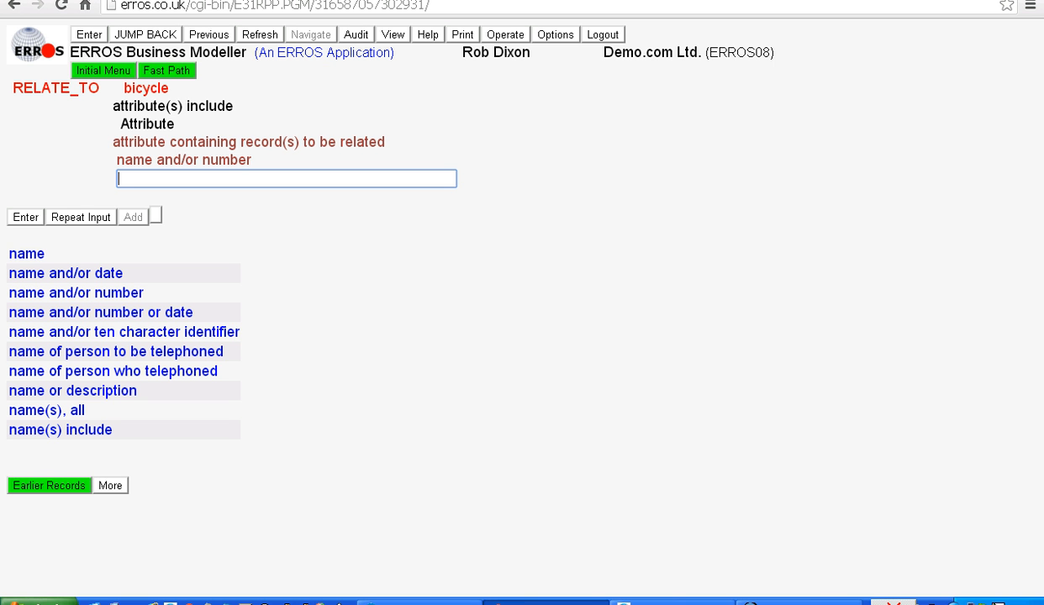
{"action": "left_click", "coordinate": [75, 292]}
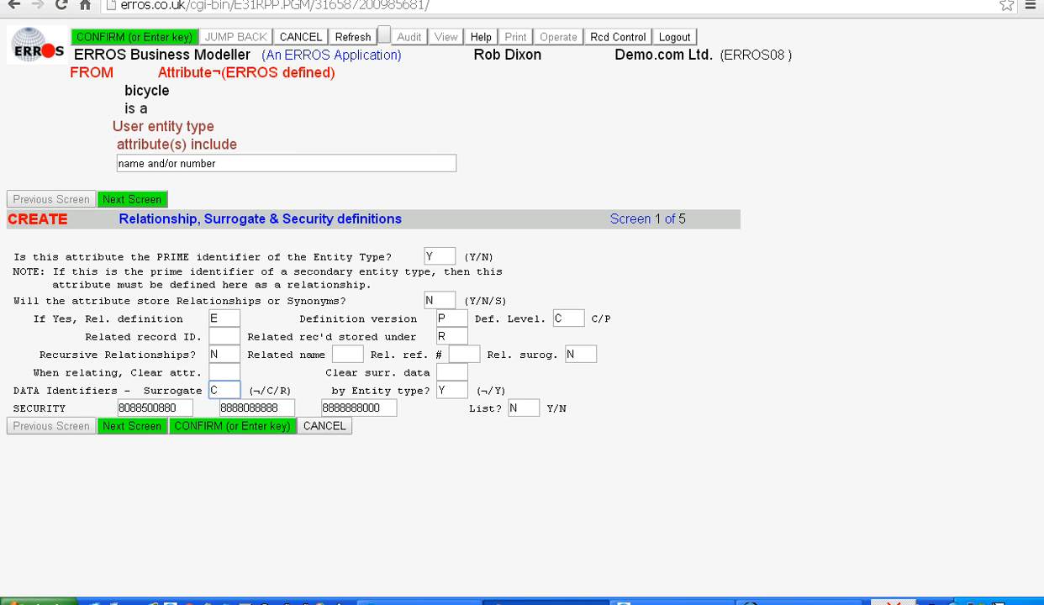
{"action": "key", "text": "Return"}
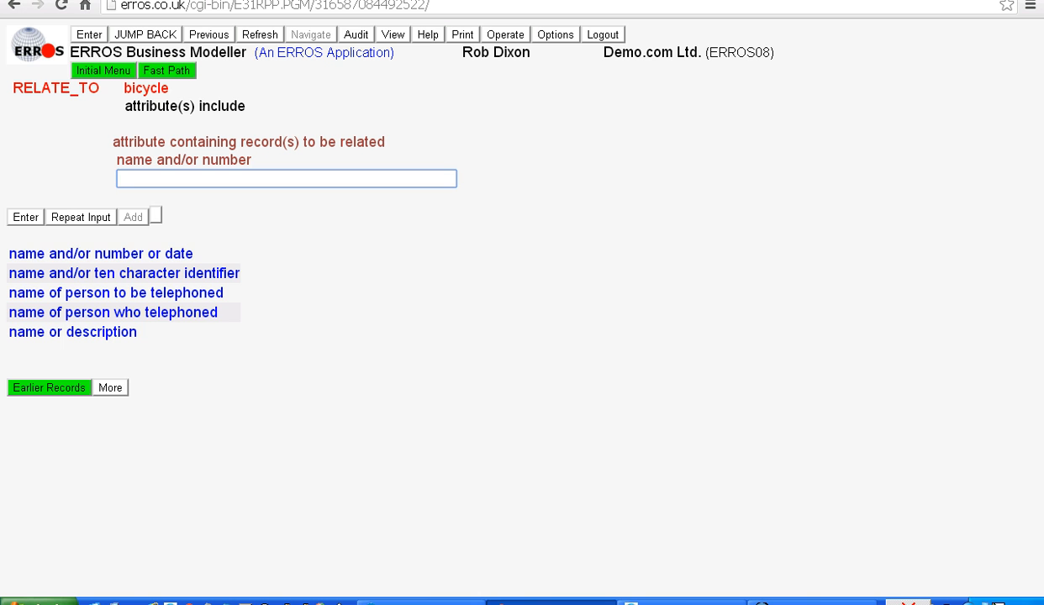
{"action": "left_click", "coordinate": [146, 35]}
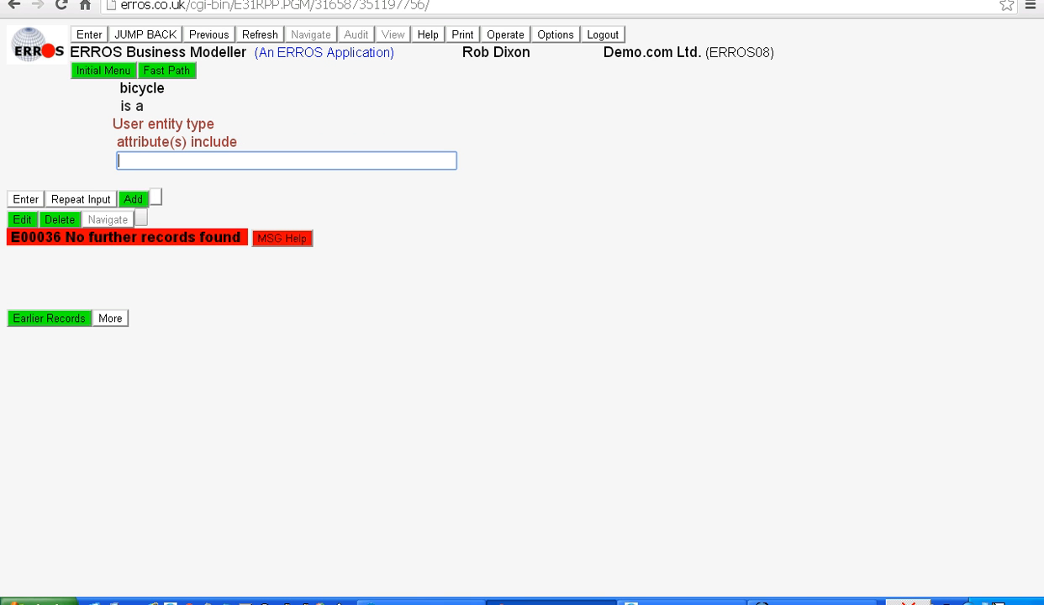
{"action": "key", "text": "Return"}
{"action": "left_click", "coordinate": [260, 34]}
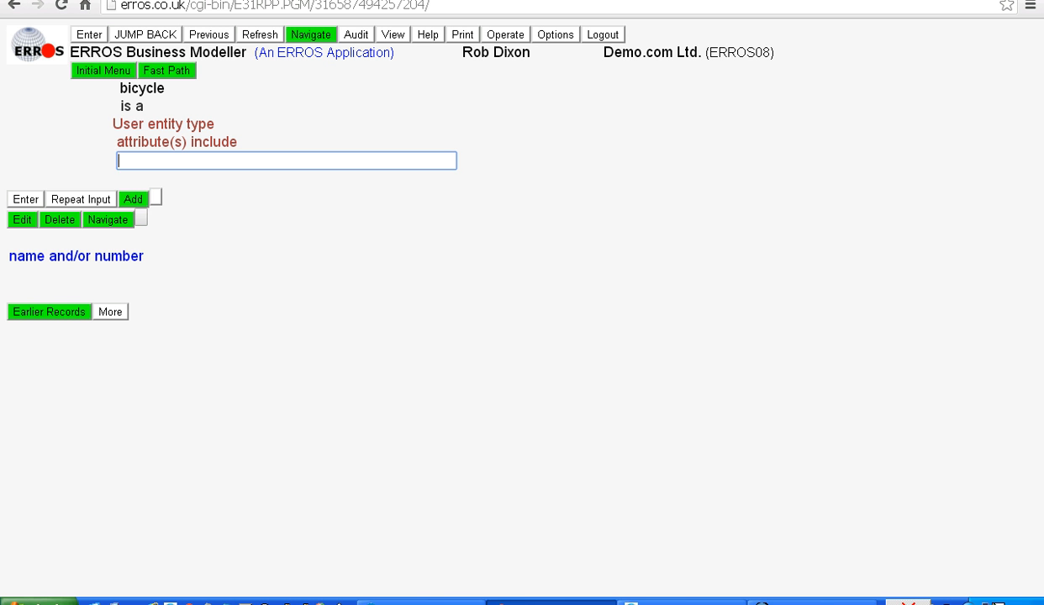
{"action": "key", "text": "Return"}
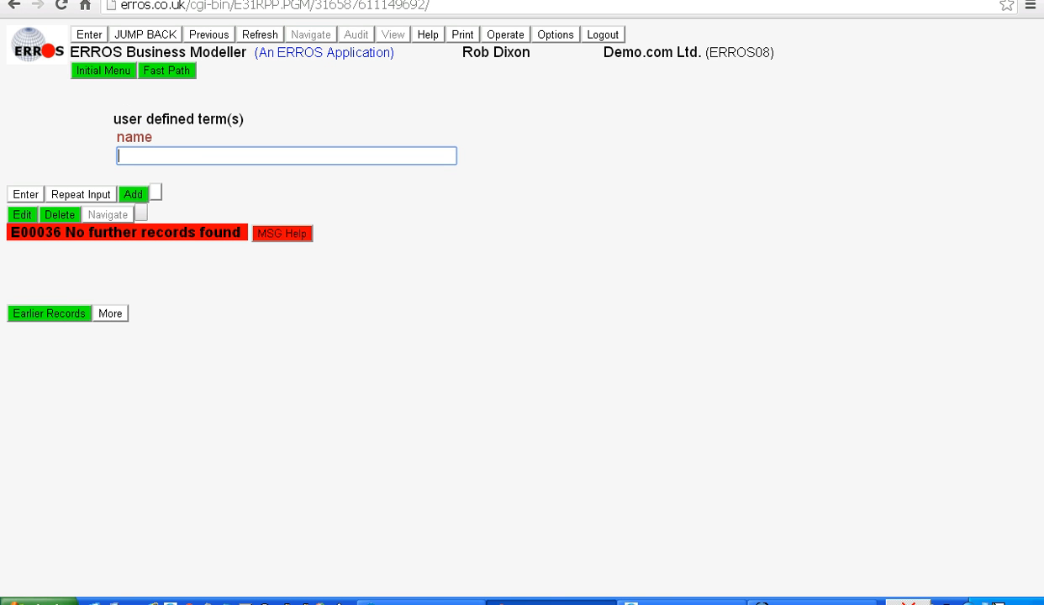
Add a new user-defined term named "currently rented to" with no comment
{"action": "type", "text": "cu"}
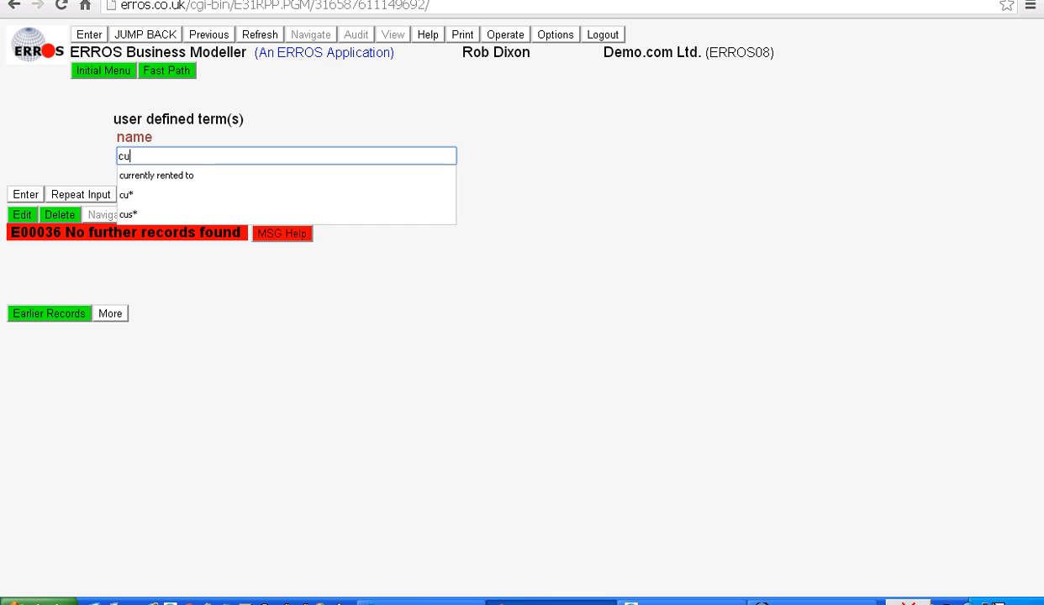
{"action": "type", "text": "rrently"}
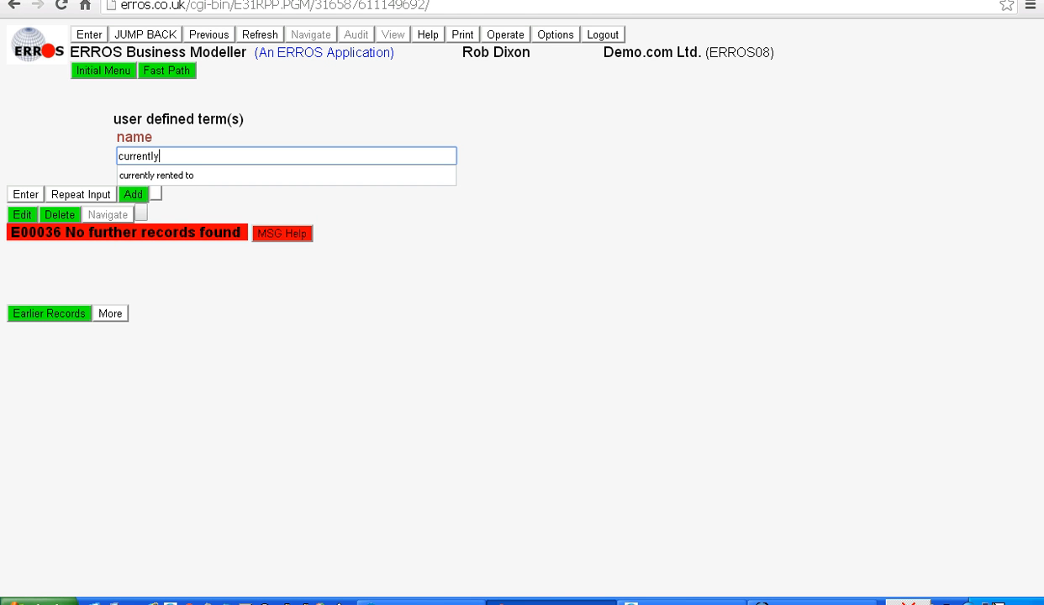
{"action": "type", "text": " rented to"}
{"action": "key", "text": "Return"}
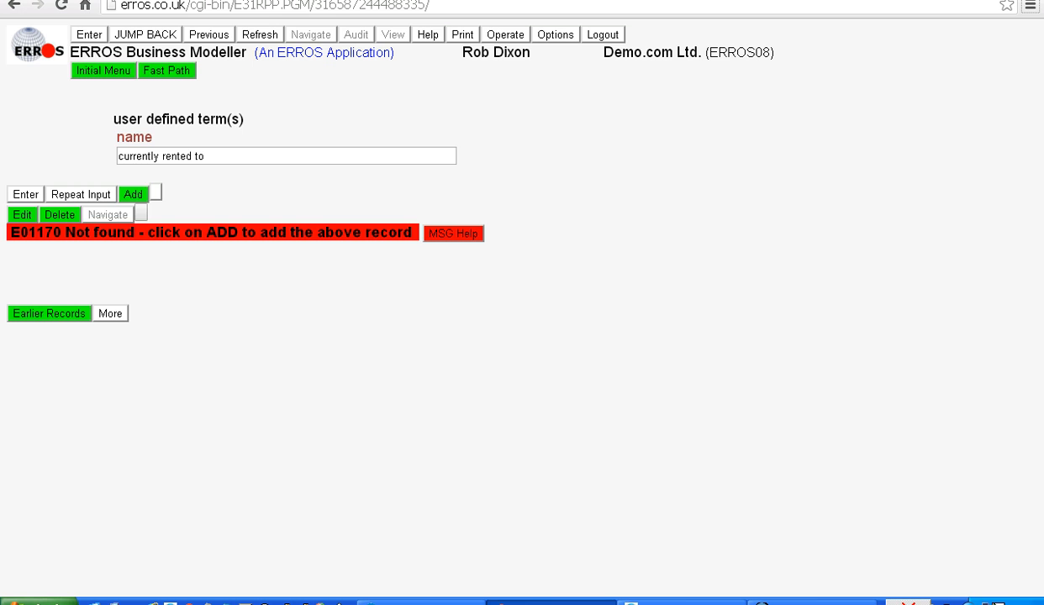
{"action": "left_click", "coordinate": [133, 194]}
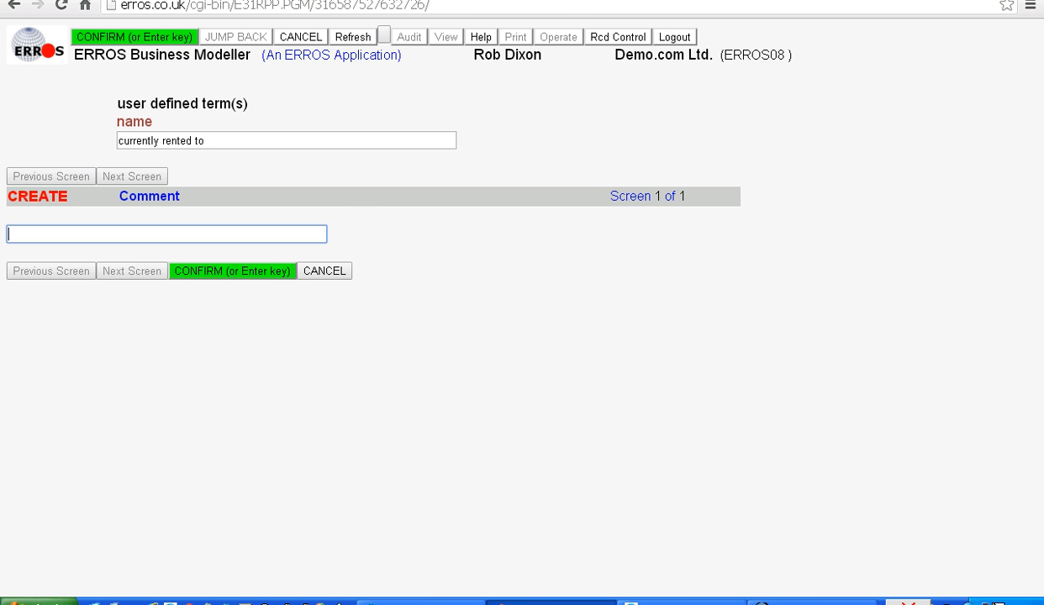
{"action": "key", "text": "Tab"}
{"action": "key", "text": "Return"}
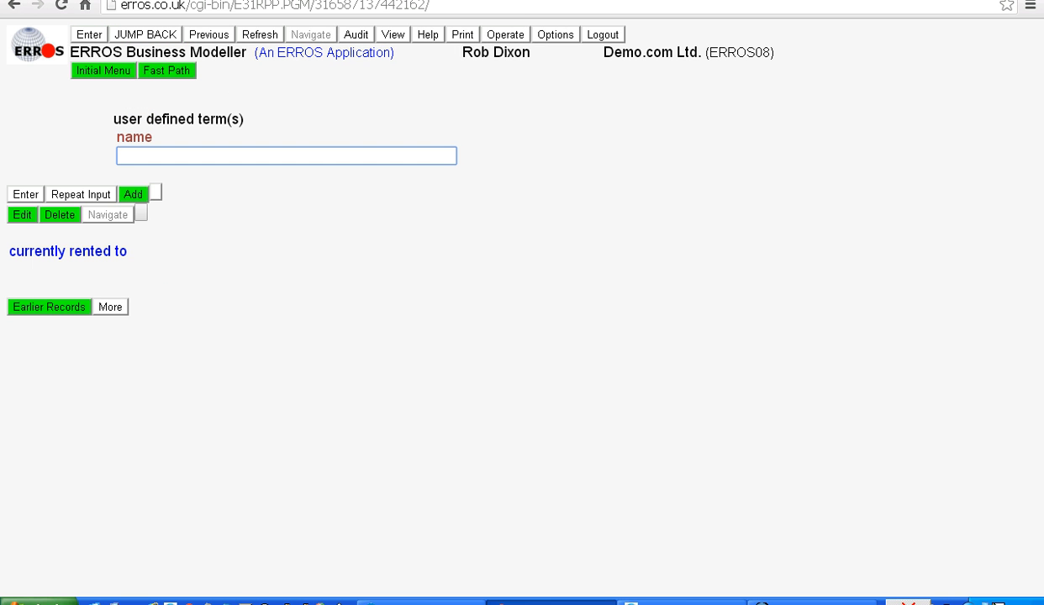
Define "currently rented to" as a User attribute with the Surrogate data identifier set to R
{"action": "left_click", "coordinate": [67, 250]}
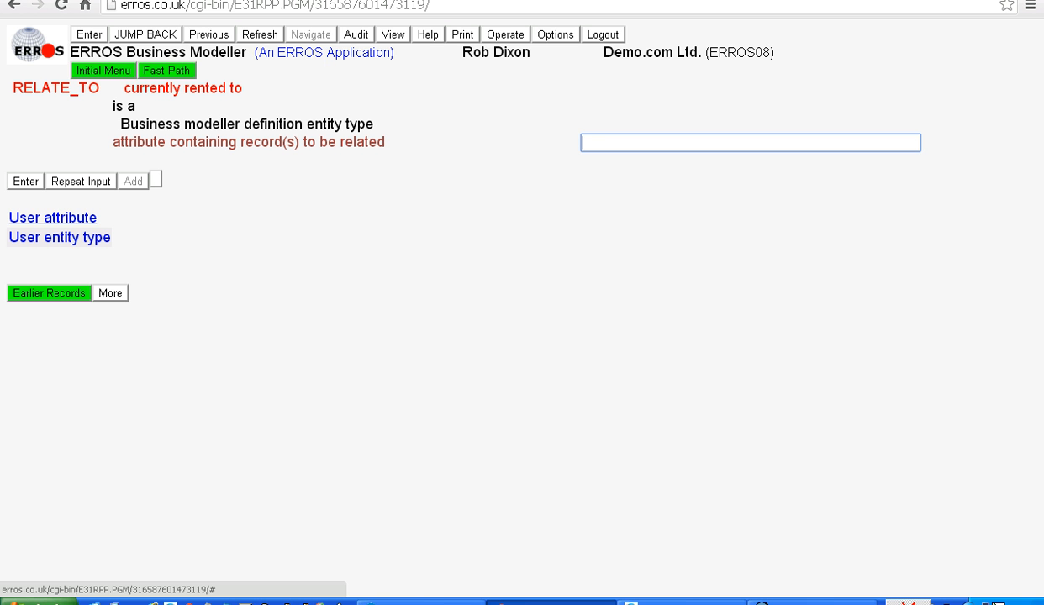
{"action": "left_click", "coordinate": [52, 218]}
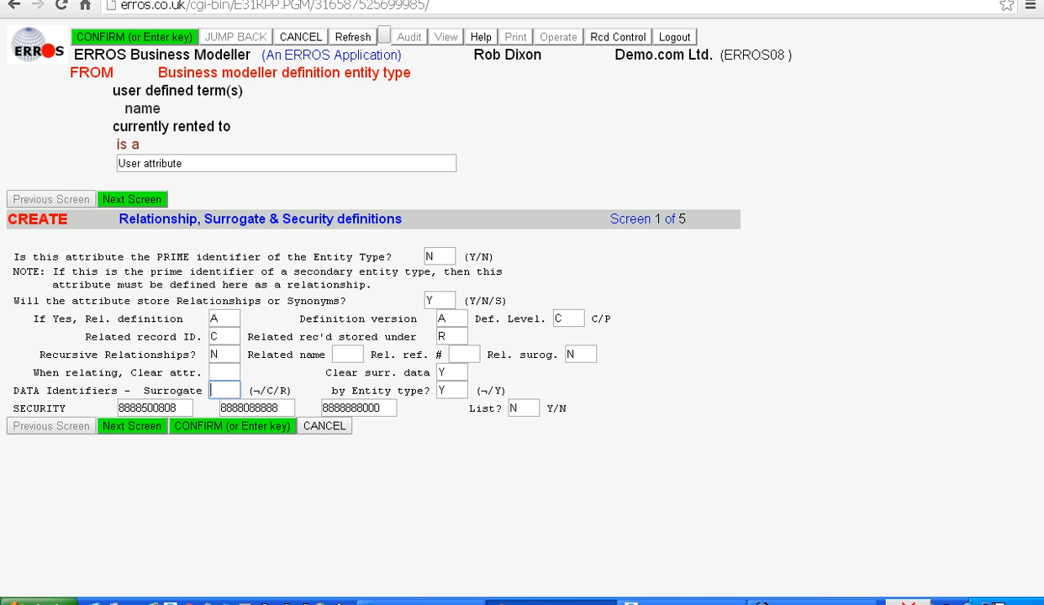
{"action": "key", "text": "BackSpace"}
{"action": "type", "text": "R"}
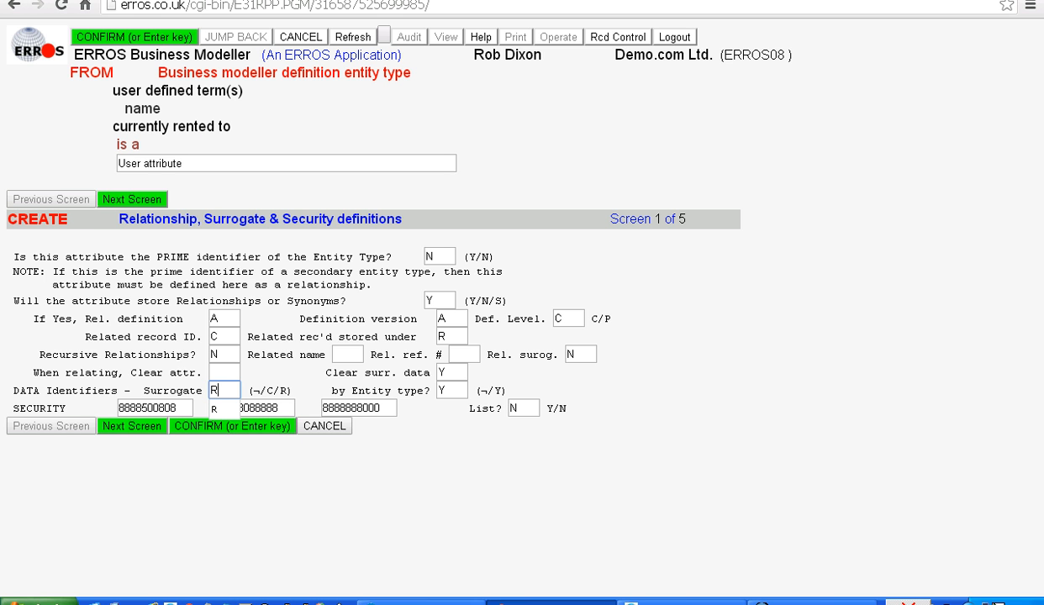
{"action": "key", "text": "Return"}
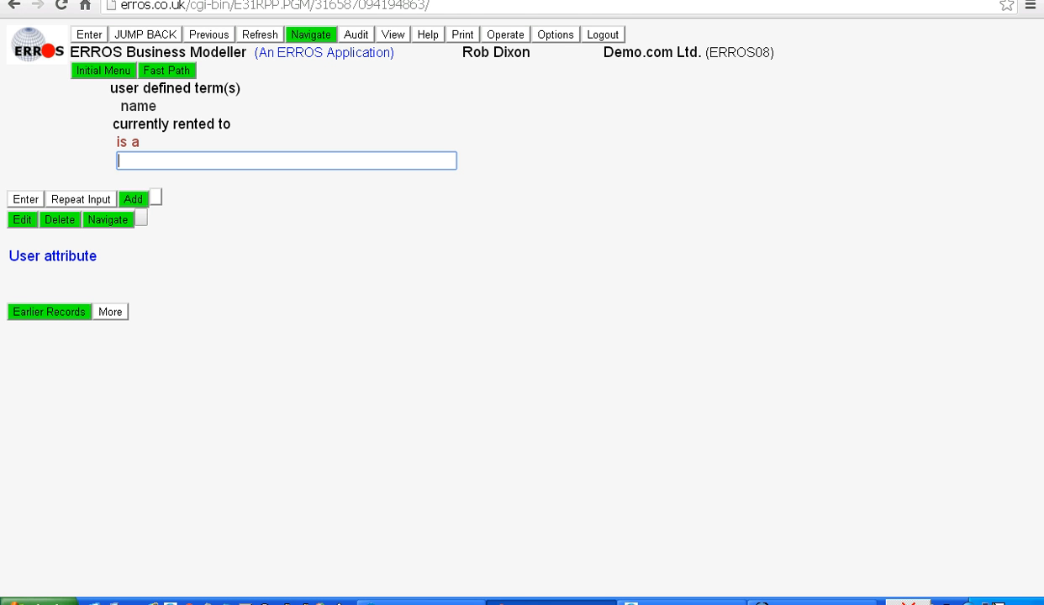
Relate "currently rented to" to the user entity type bicycle as the entity type of which it is an attribute
{"action": "key", "text": "Return"}
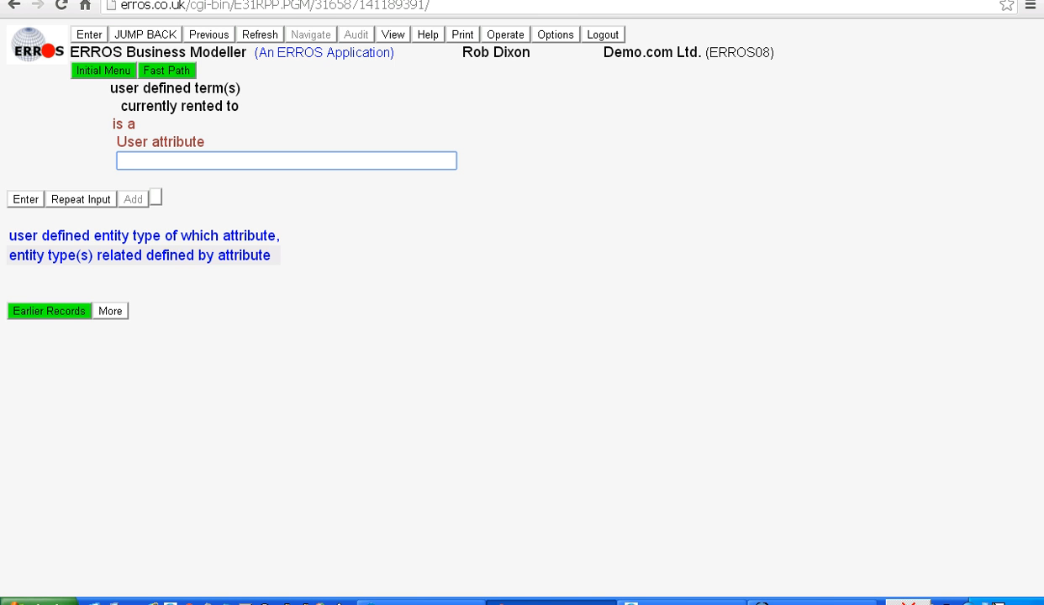
{"action": "left_click", "coordinate": [143, 235]}
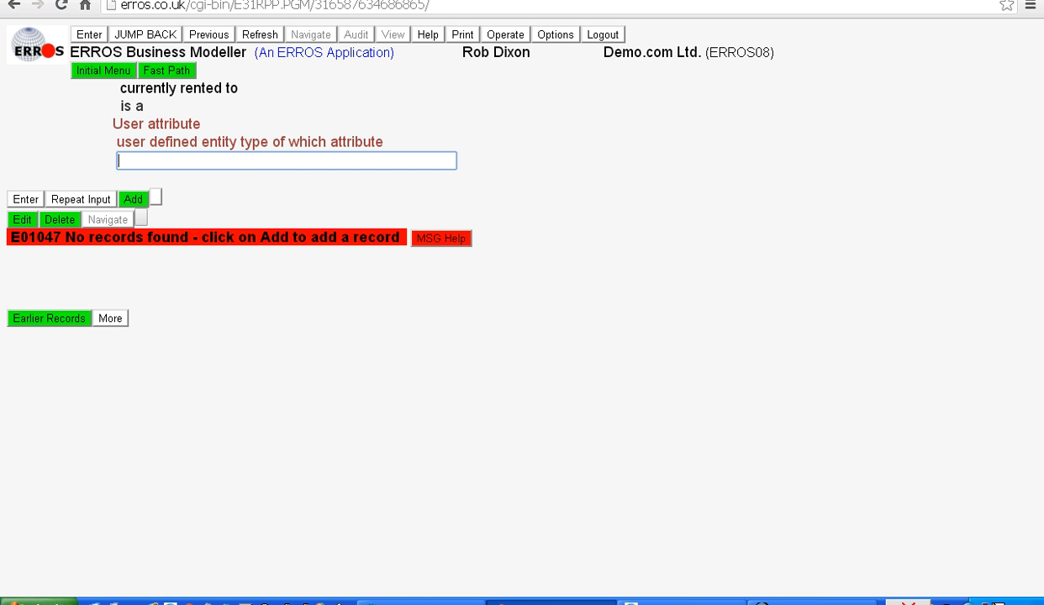
{"action": "left_click", "coordinate": [132, 199]}
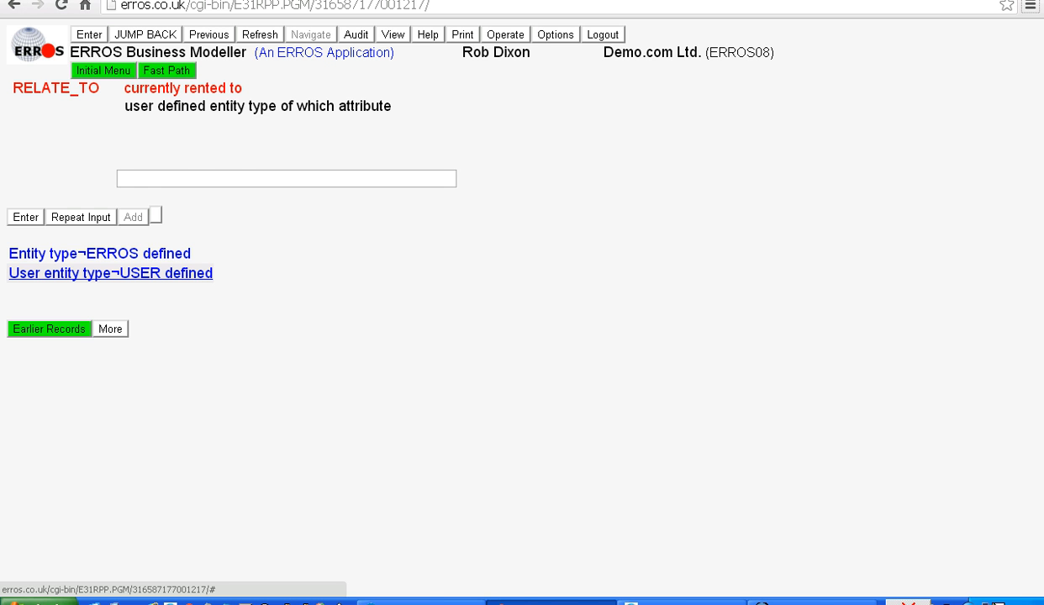
{"action": "left_click", "coordinate": [110, 274]}
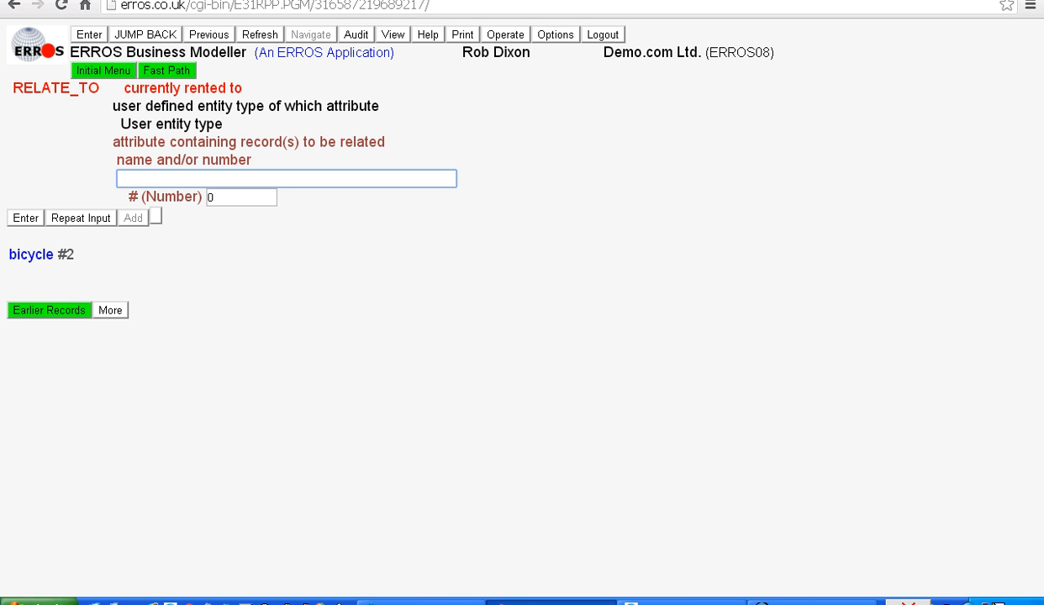
{"action": "left_click", "coordinate": [34, 254]}
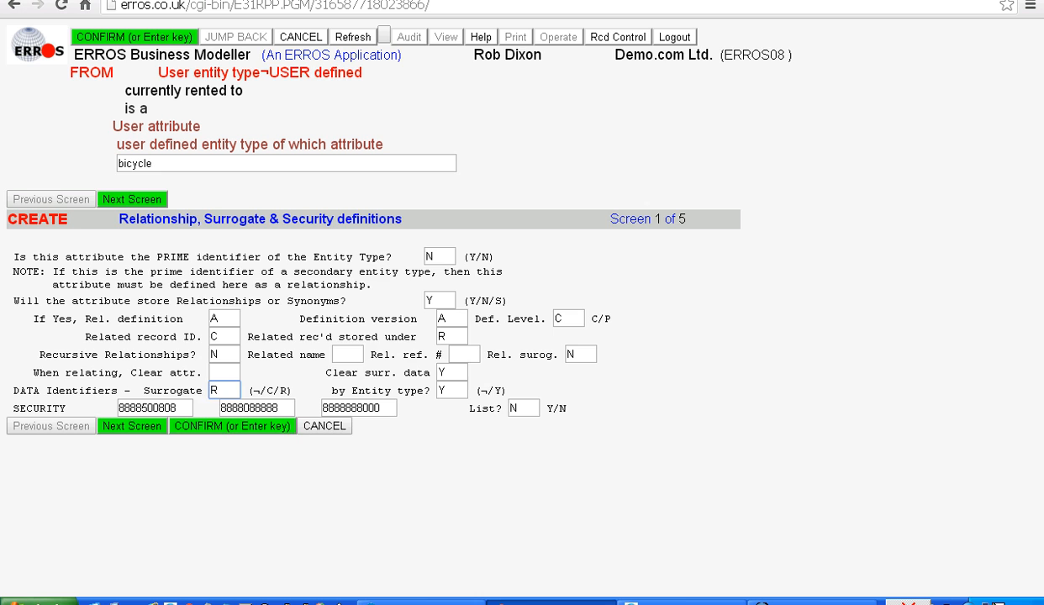
{"action": "key", "text": "Return"}
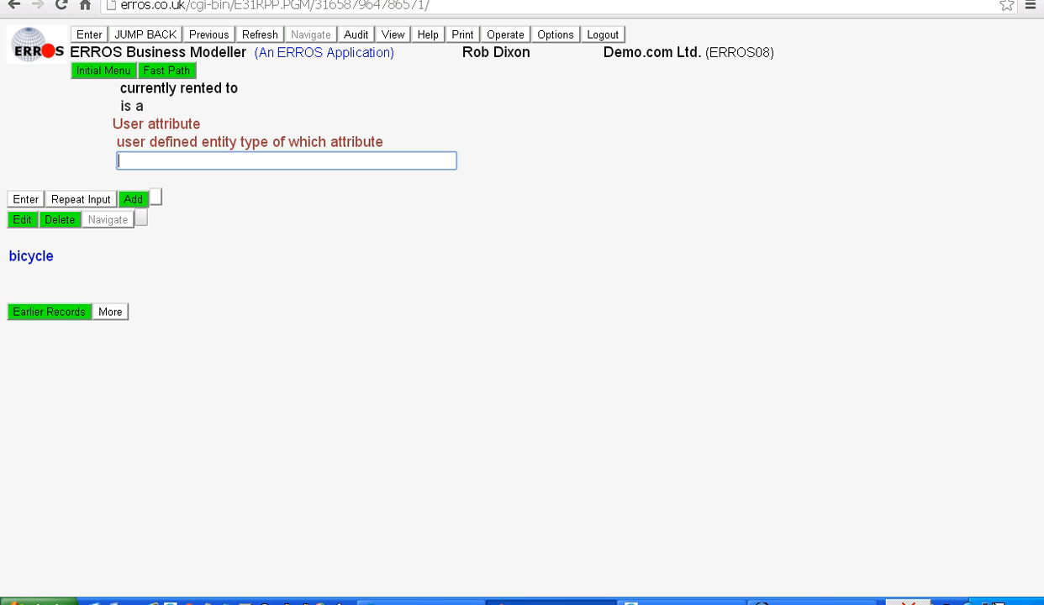
{"action": "key", "text": "Return"}
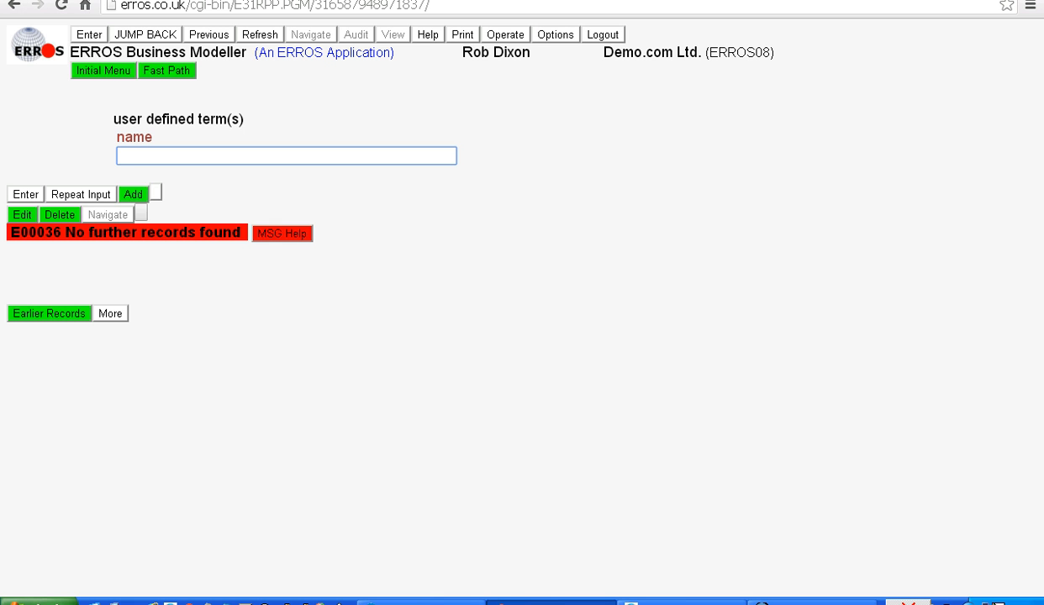
List all user-defined terms and relate "bikes currently rented" to bicycle as the entity type defined by that attribute
{"action": "type", "text": "*"}
{"action": "key", "text": "Return"}
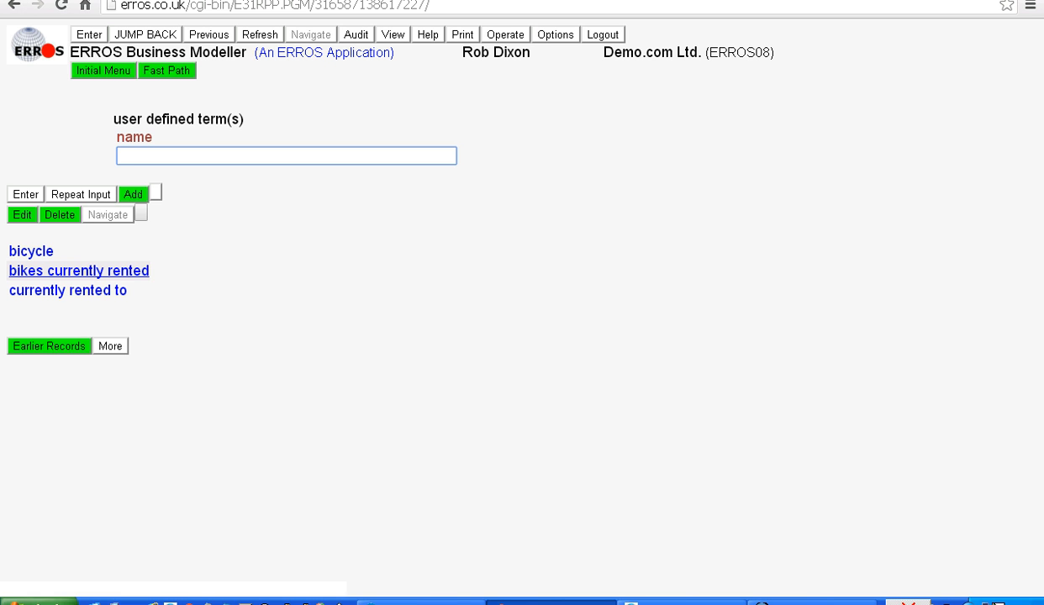
{"action": "left_click", "coordinate": [79, 271]}
{"action": "type", "text": "p"}
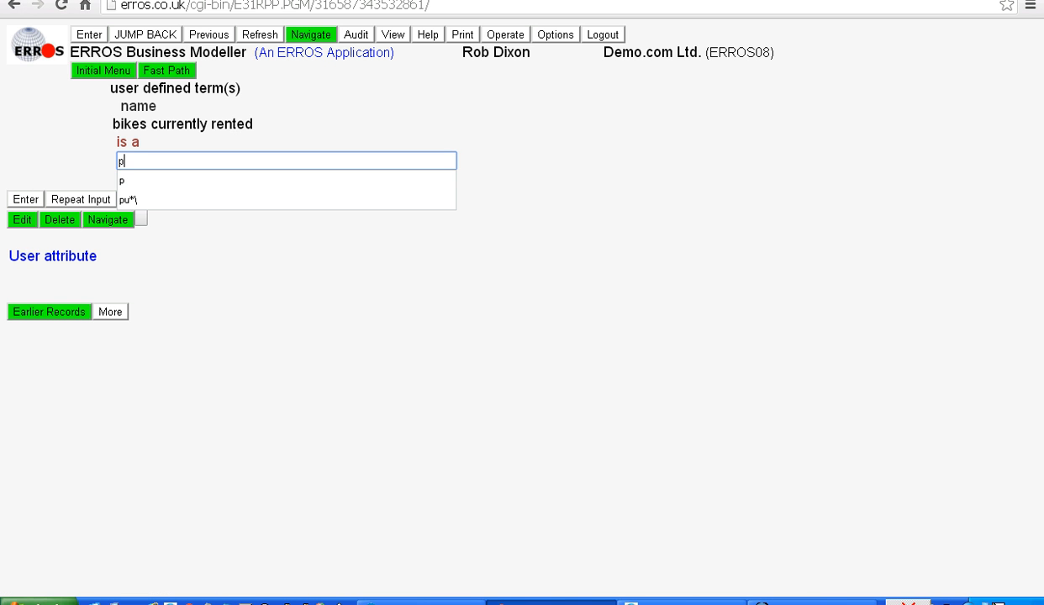
{"action": "key", "text": "BackSpace"}
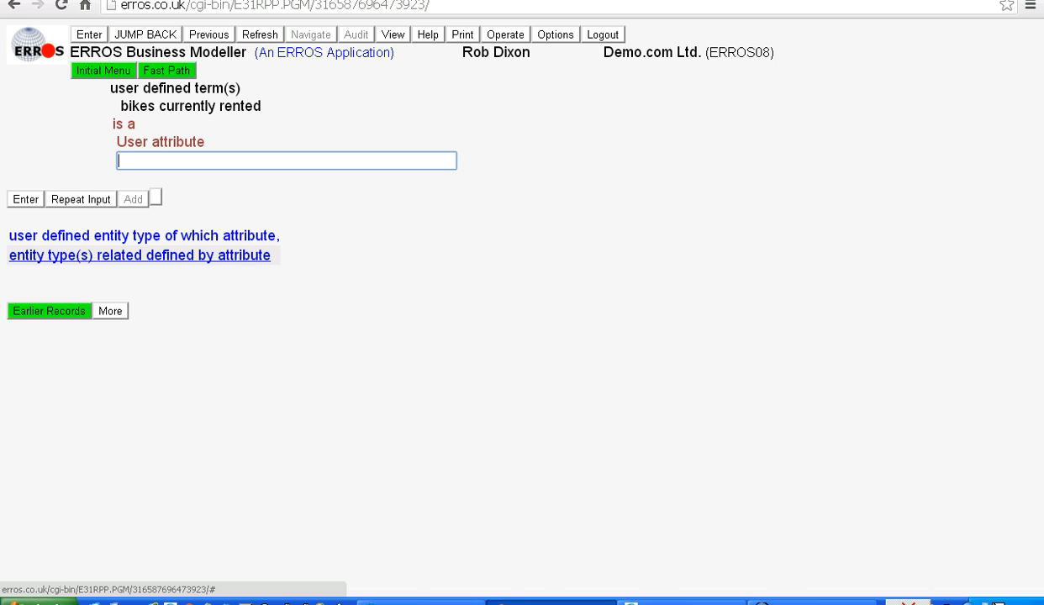
{"action": "type", "text": "2"}
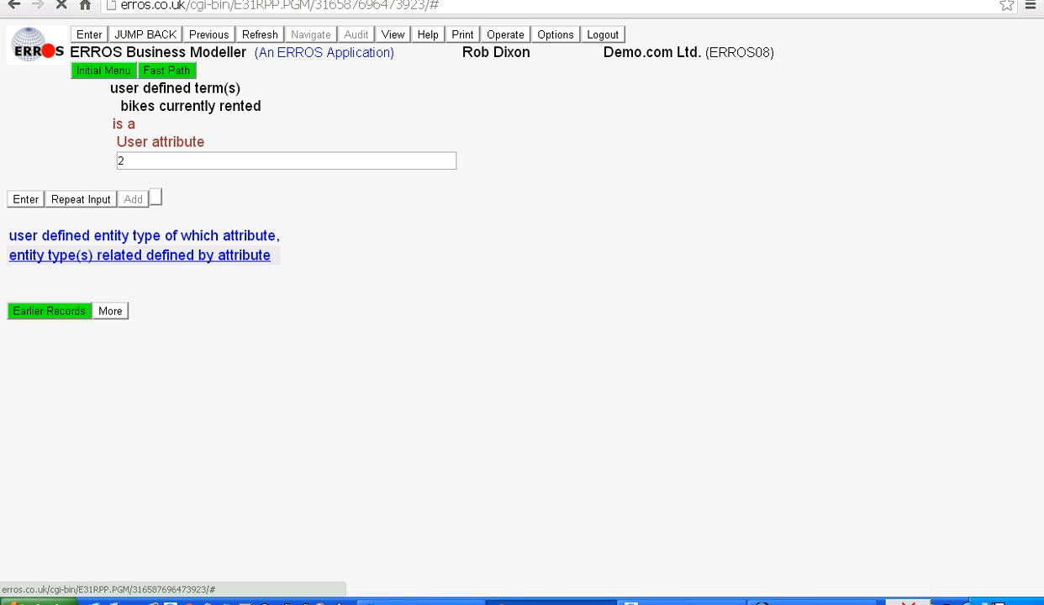
{"action": "key", "text": "Return"}
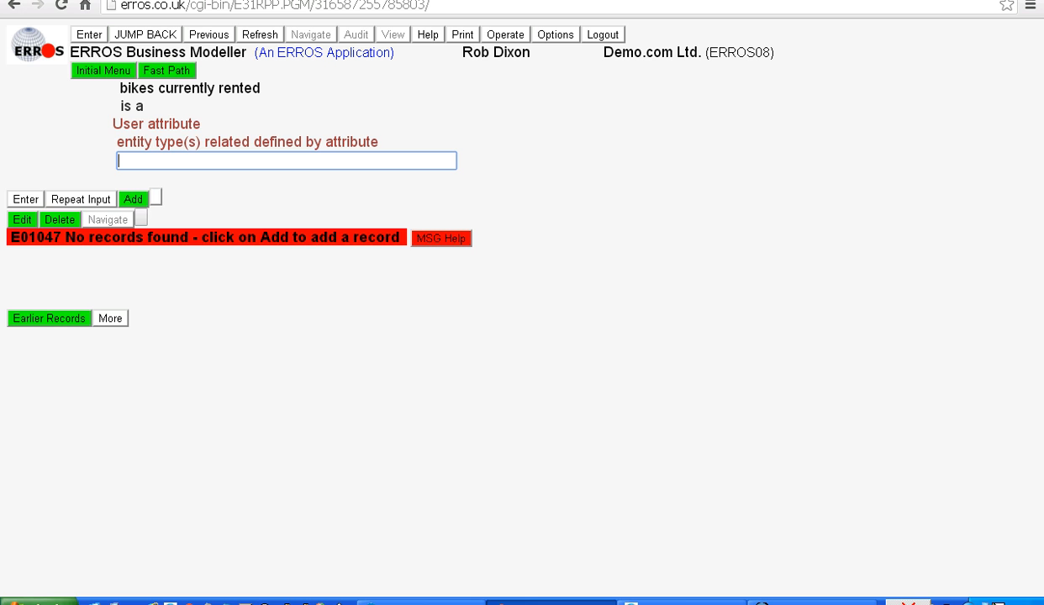
{"action": "left_click", "coordinate": [133, 199]}
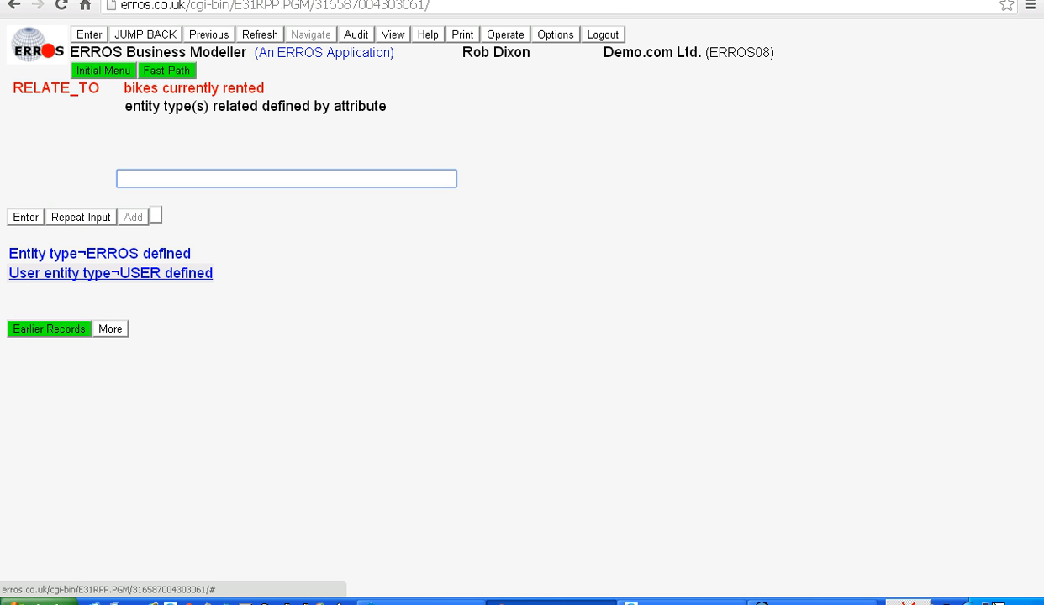
{"action": "left_click", "coordinate": [110, 273]}
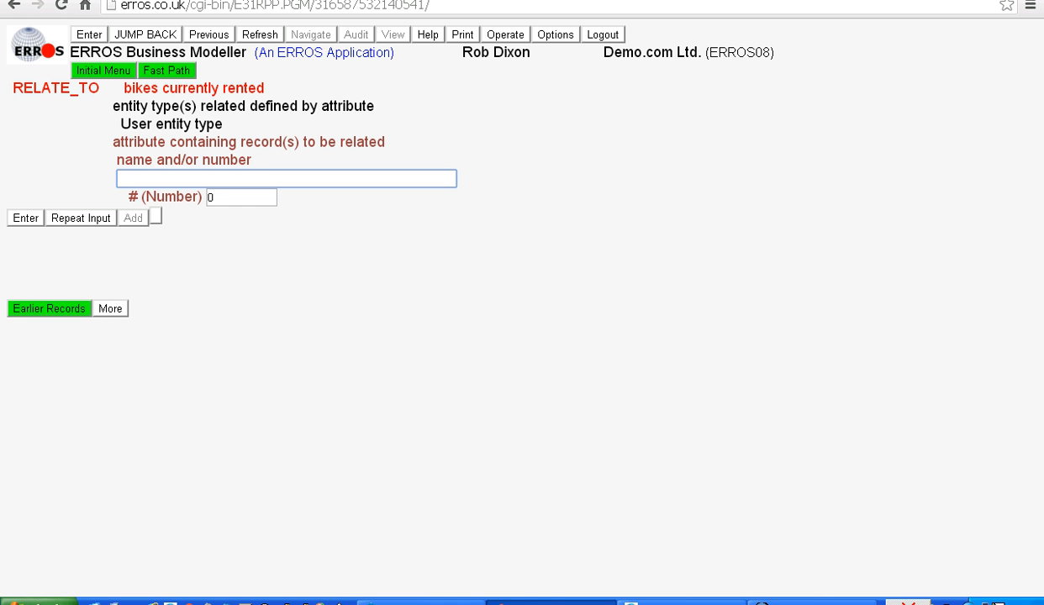
{"action": "key", "text": "Return"}
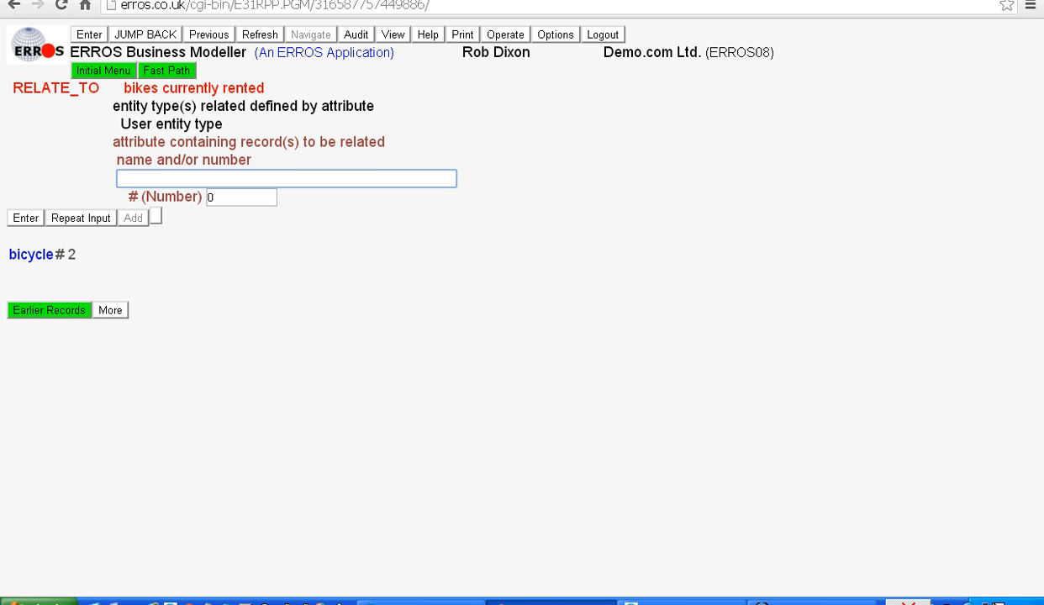
{"action": "key", "text": "alt"}
{"action": "left_click", "coordinate": [31, 255]}
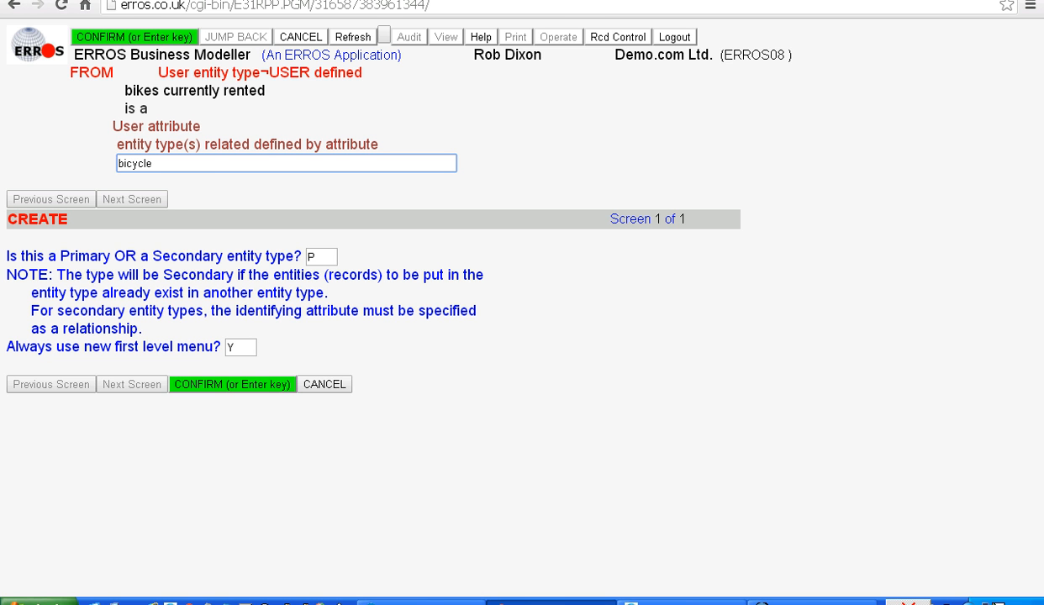
{"action": "key", "text": "Return"}
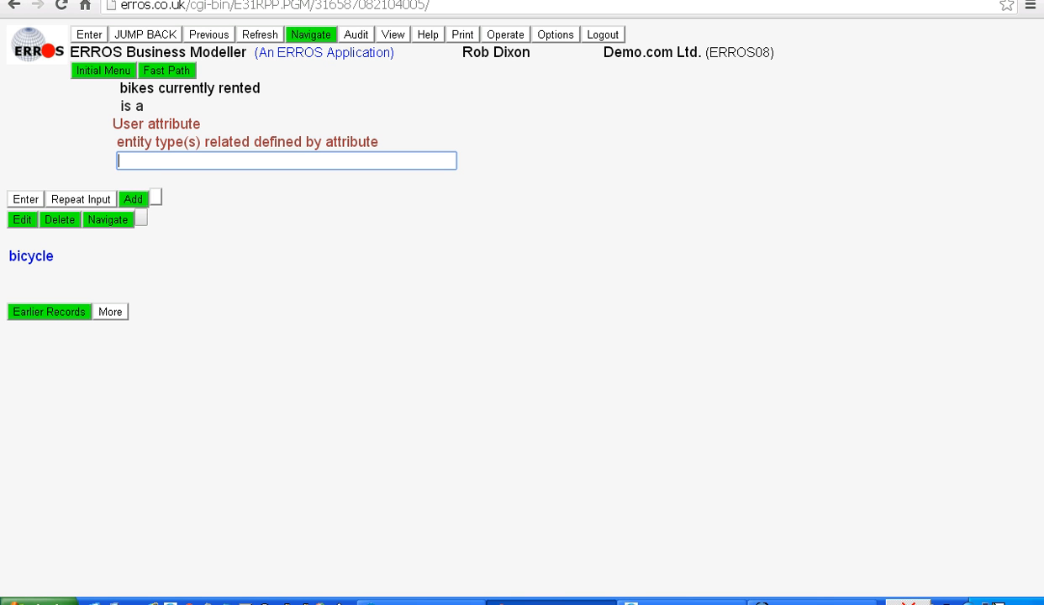
Set "currently rented to" as the inverse attribute of "bikes currently rented" for the bicycle entity type
{"action": "left_click", "coordinate": [31, 257]}
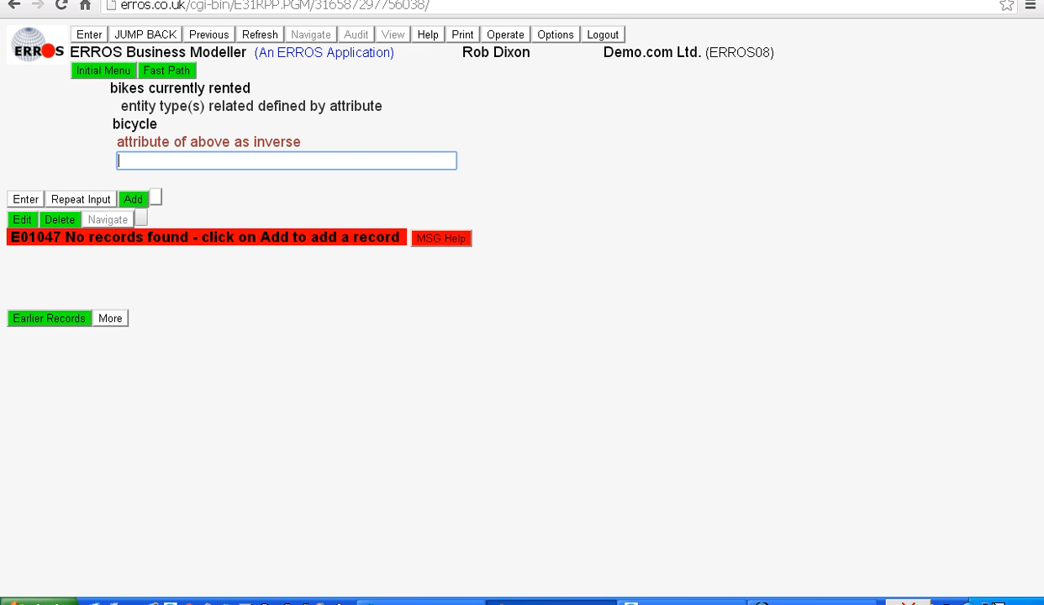
{"action": "left_click", "coordinate": [133, 199]}
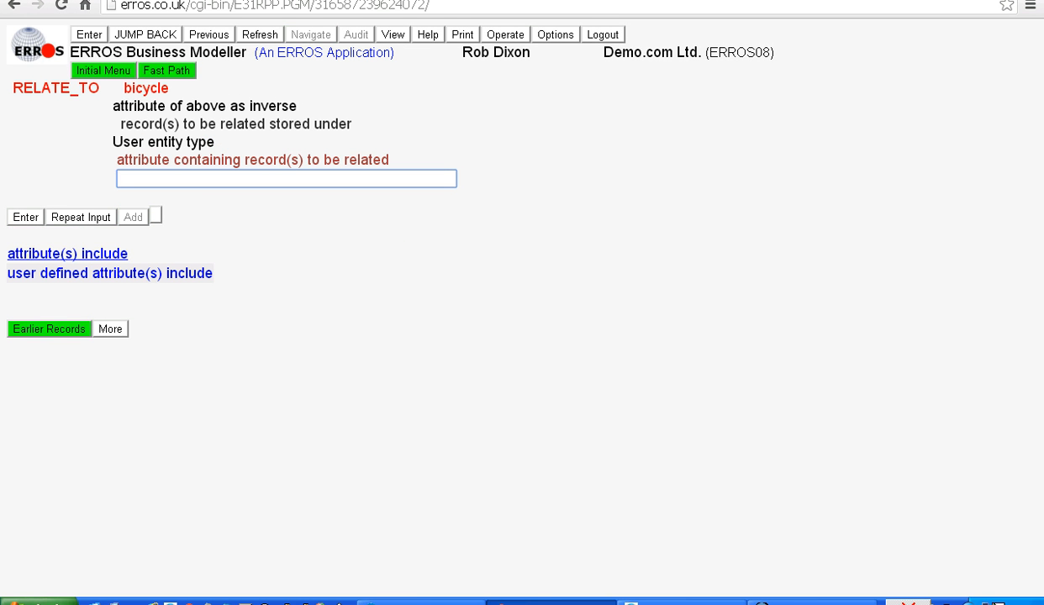
{"action": "type", "text": "1"}
{"action": "key", "text": "Return"}
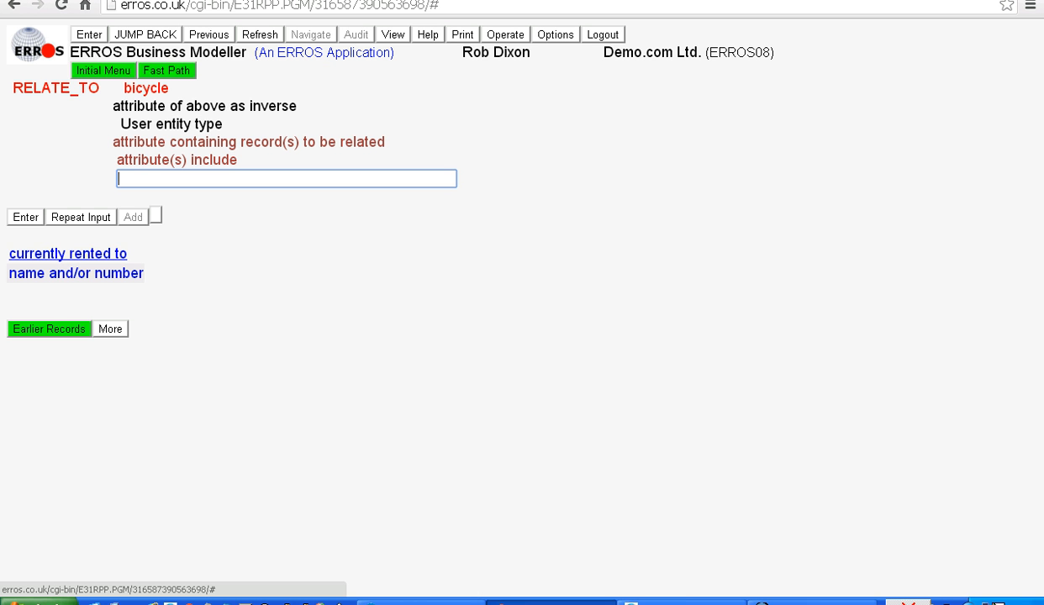
{"action": "left_click", "coordinate": [67, 253]}
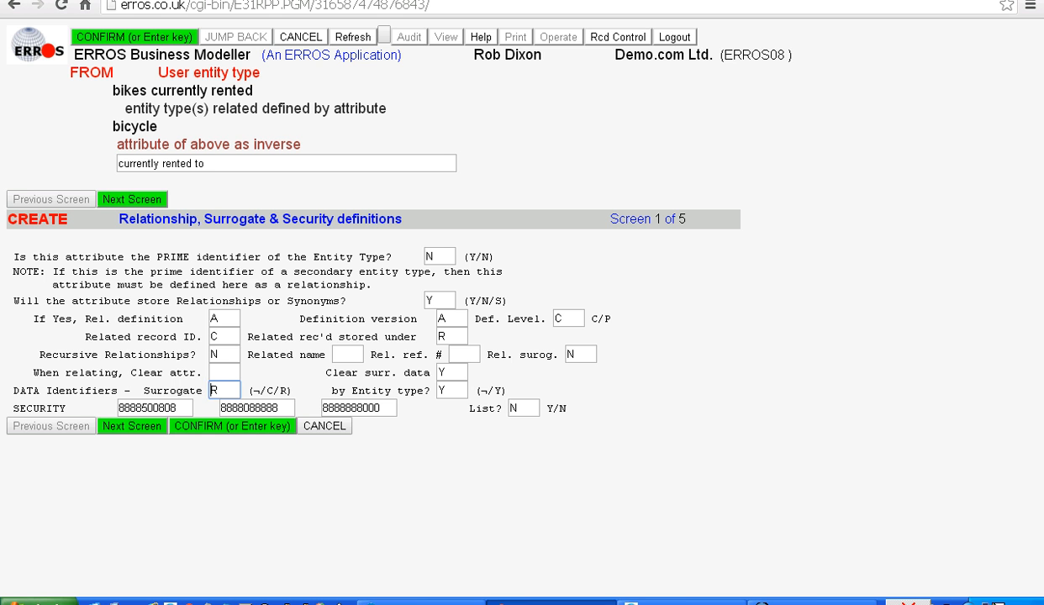
{"action": "key", "text": "Return"}
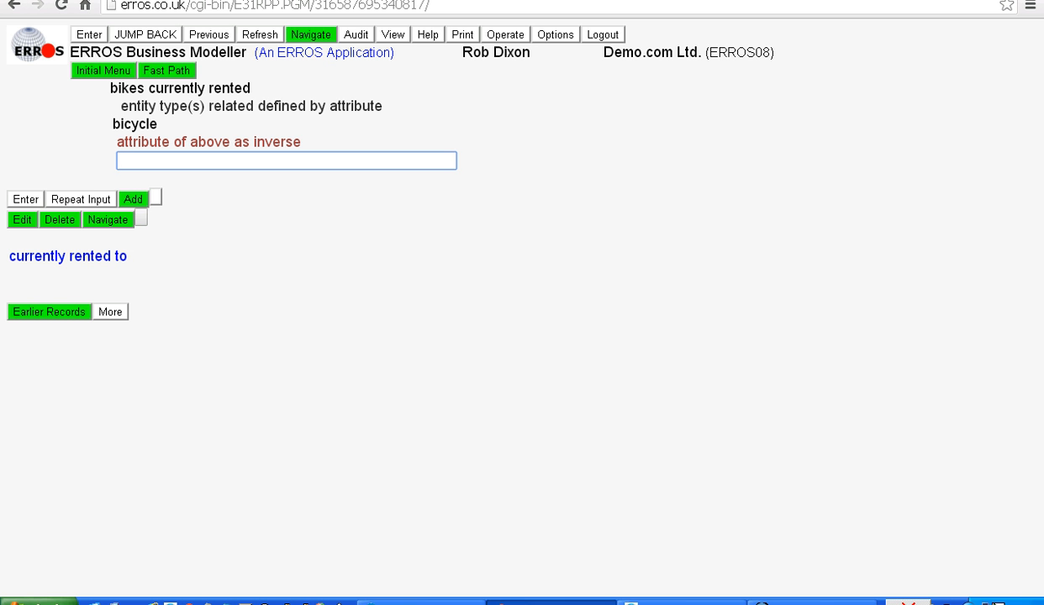
Relate the inverse "currently rented to" so its records are stored under the user entity type bicycle
{"action": "key", "text": "Return"}
{"action": "key", "text": "Return"}
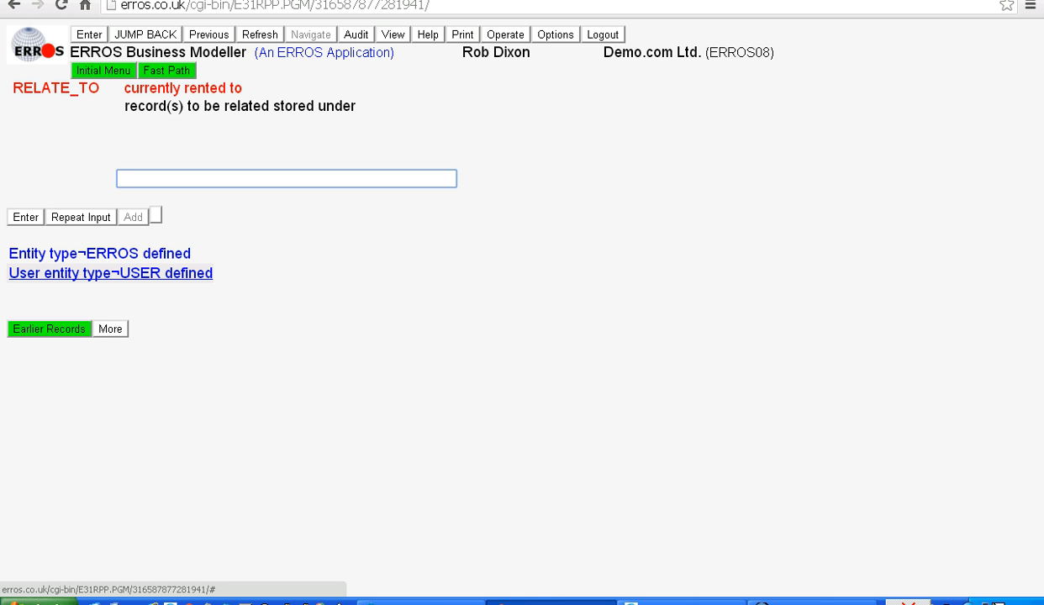
{"action": "left_click", "coordinate": [110, 273]}
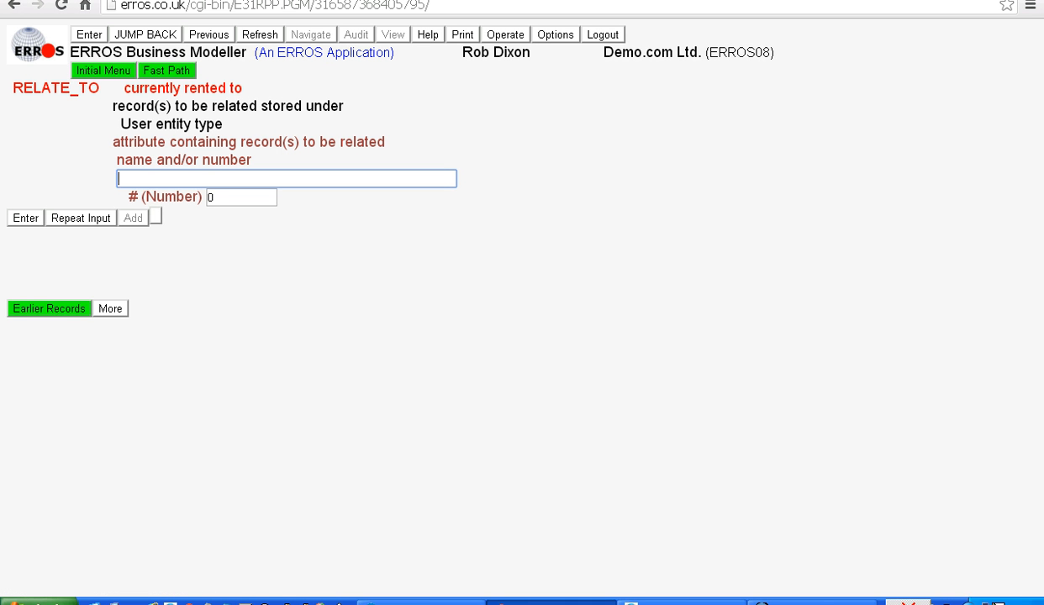
{"action": "type", "text": "bi"}
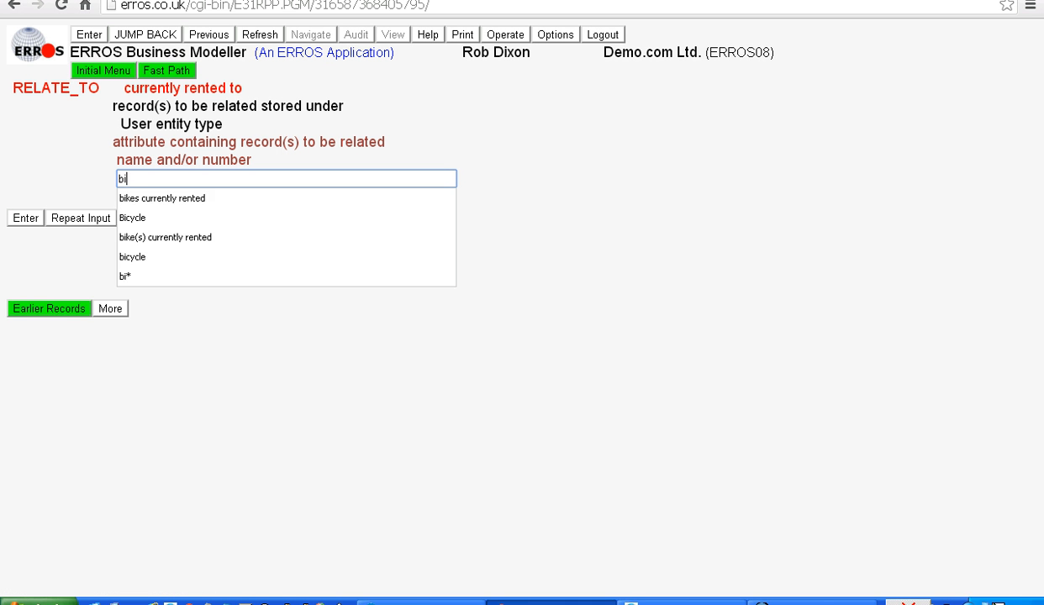
{"action": "type", "text": "cycle"}
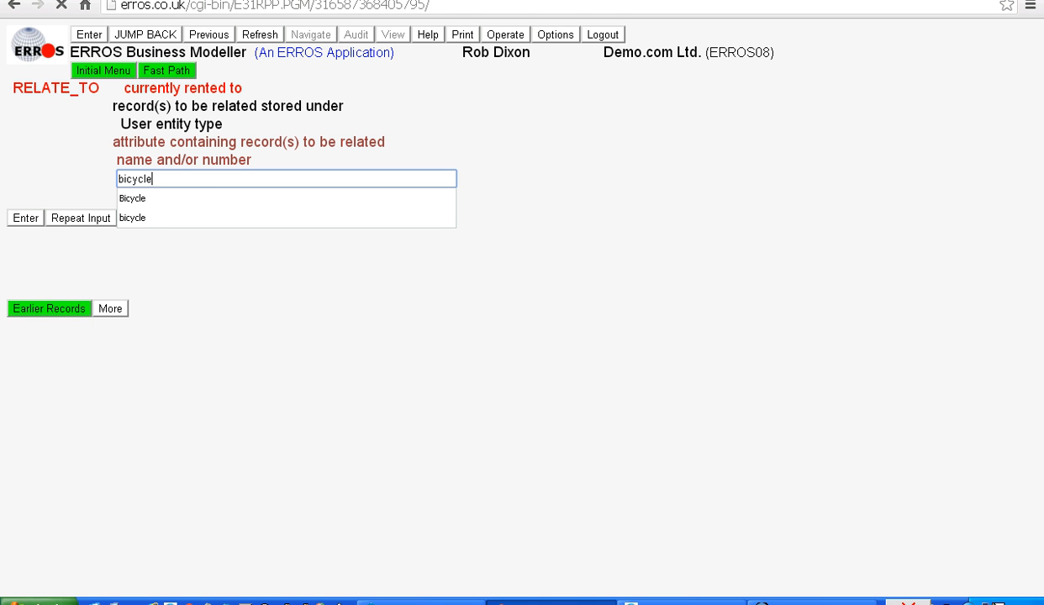
{"action": "key", "text": "Return"}
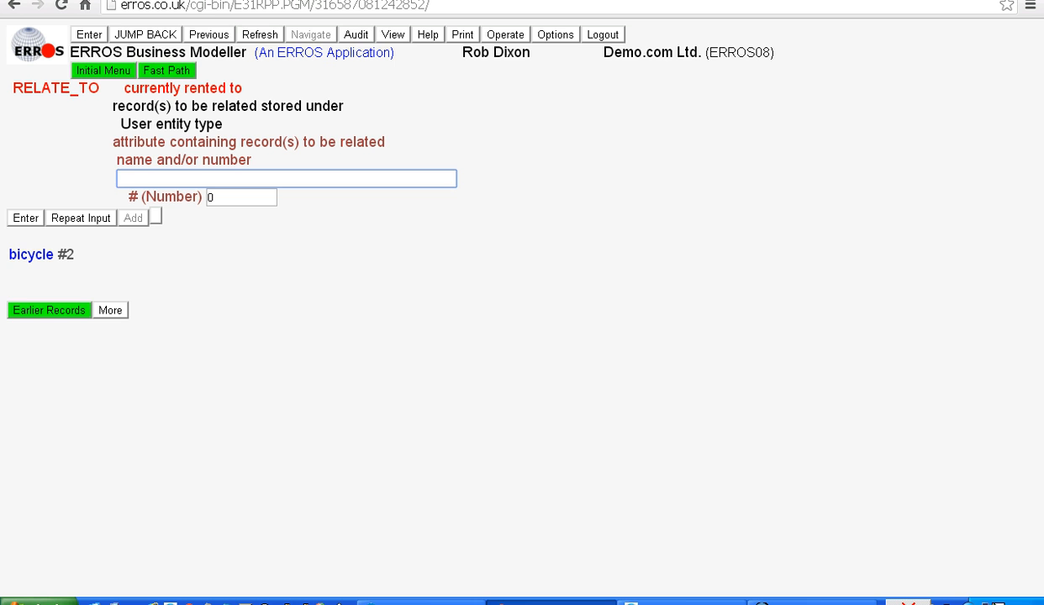
{"action": "key", "text": "Return"}
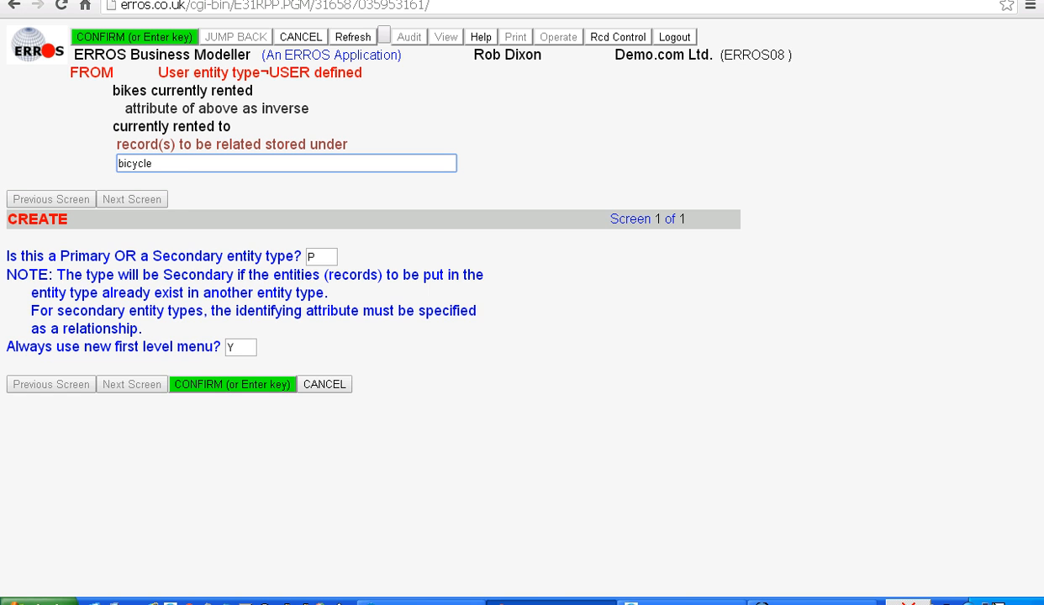
{"action": "key", "text": "Return"}
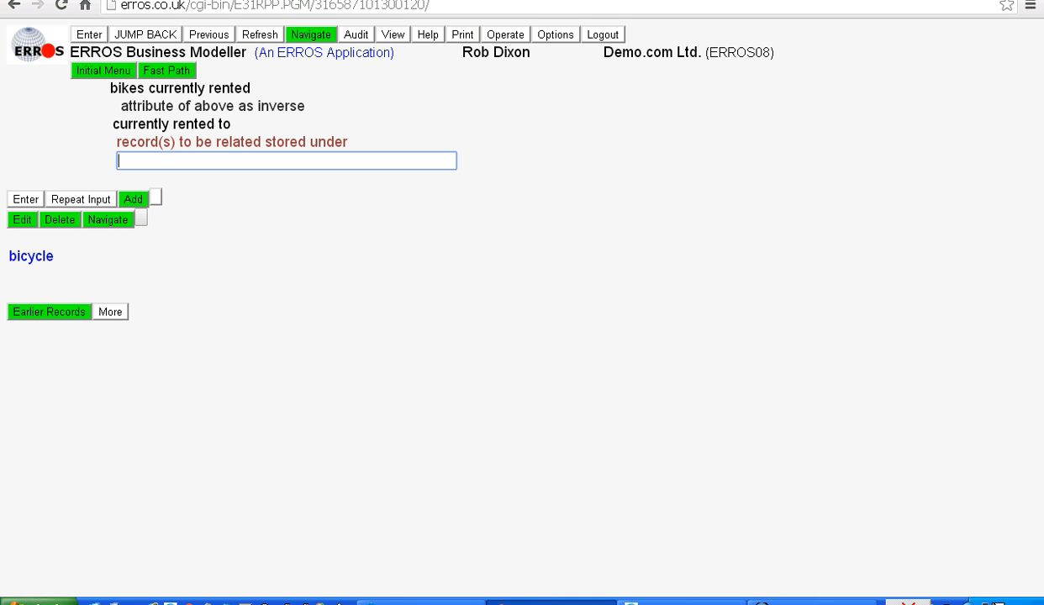
Relate bicycle to its "name and/or number" attribute as the attribute containing records to be related
{"action": "key", "text": "Return"}
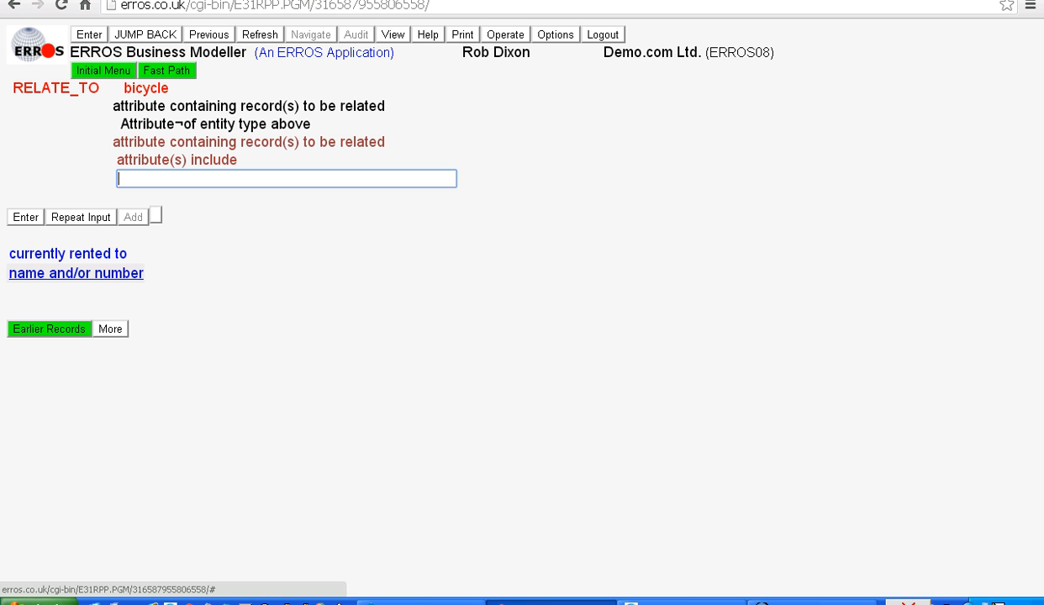
{"action": "type", "text": "2"}
{"action": "key", "text": "Return"}
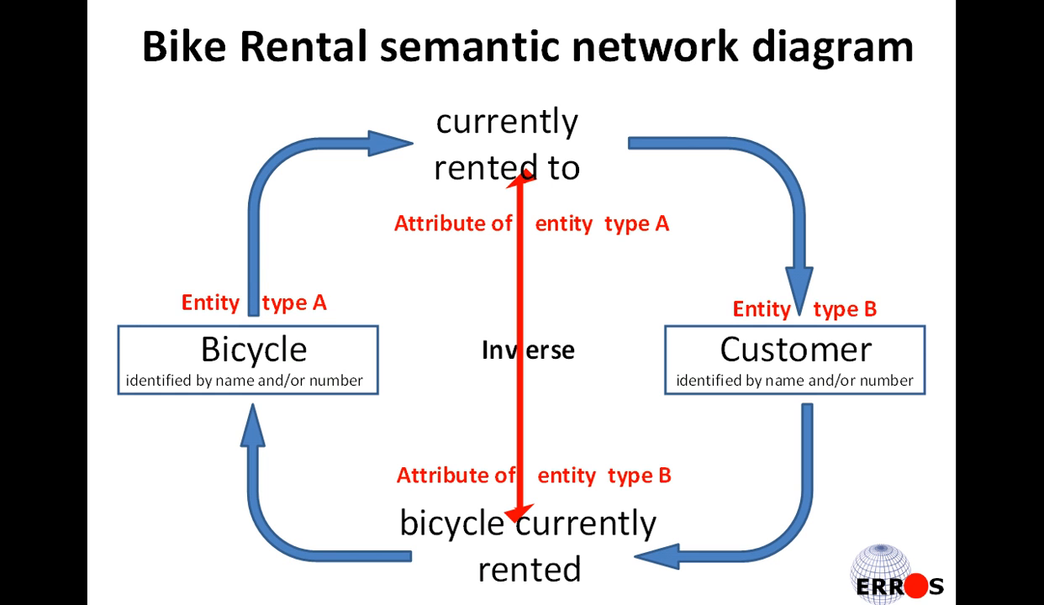
{"action": "key", "text": "Right"}
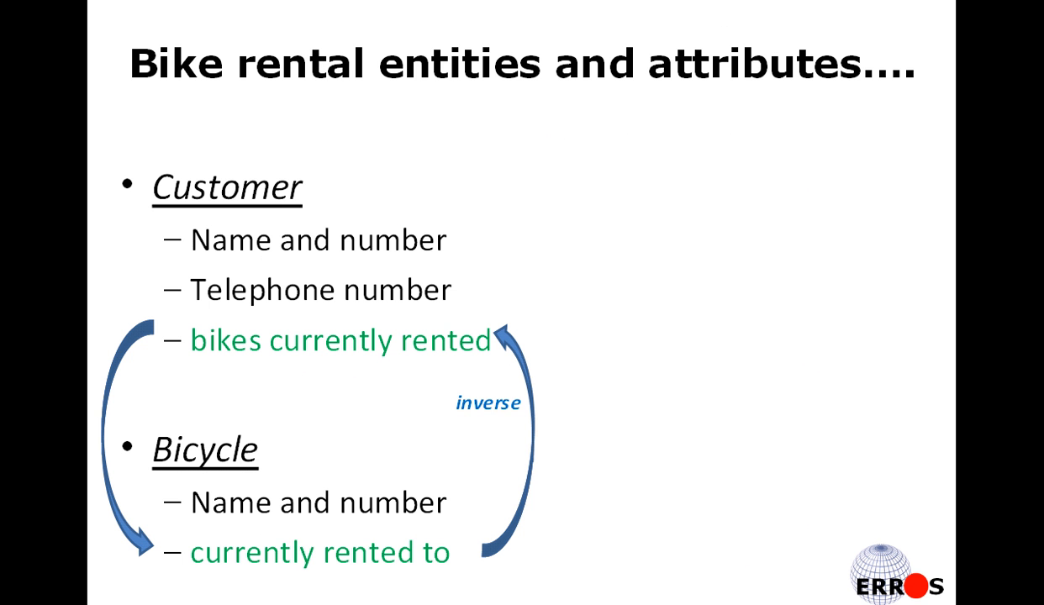